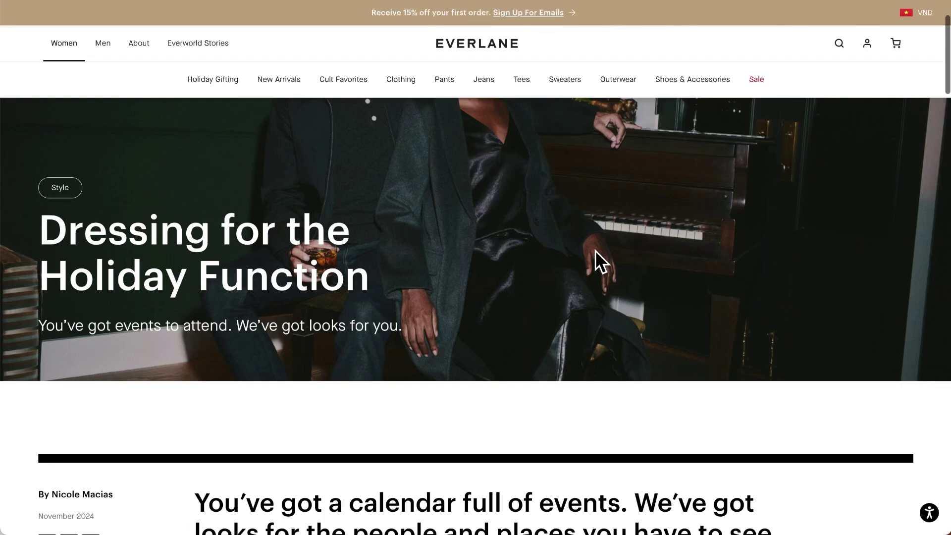
{"action": "scroll", "coordinate": [595, 251], "scroll_direction": "down", "scroll_amount": 10}
{"action": "scroll", "coordinate": [595, 251], "scroll_direction": "down", "scroll_amount": 15}
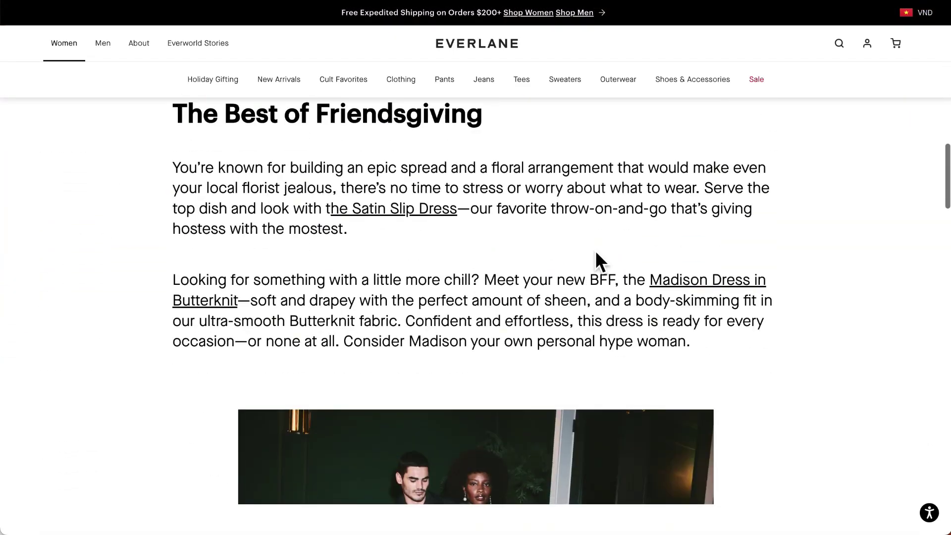
{"action": "scroll", "coordinate": [604, 266], "scroll_direction": "down", "scroll_amount": 15}
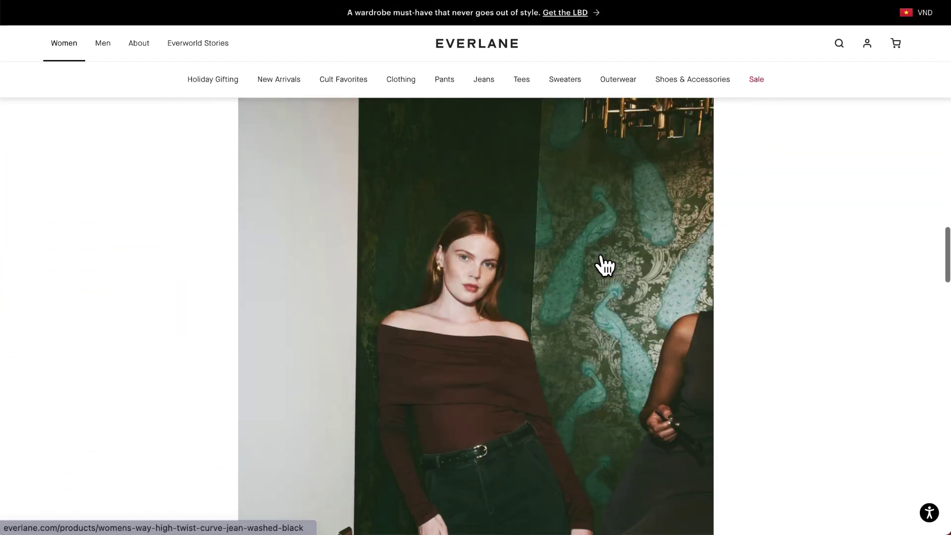
{"action": "scroll", "coordinate": [597, 252], "scroll_direction": "down", "scroll_amount": 15}
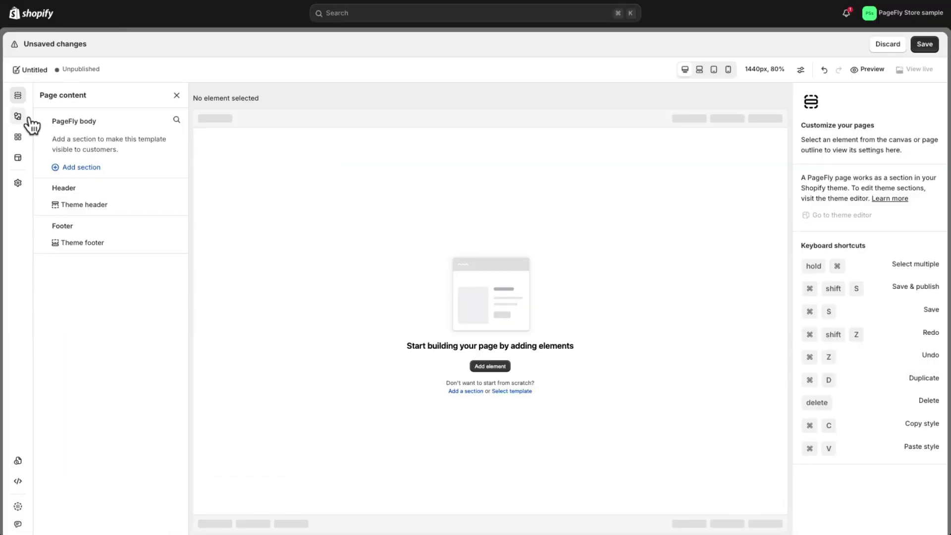
- Add a Heading to the empty page and duplicate it twice for three stacked headings
{"action": "left_click", "coordinate": [19, 117]}
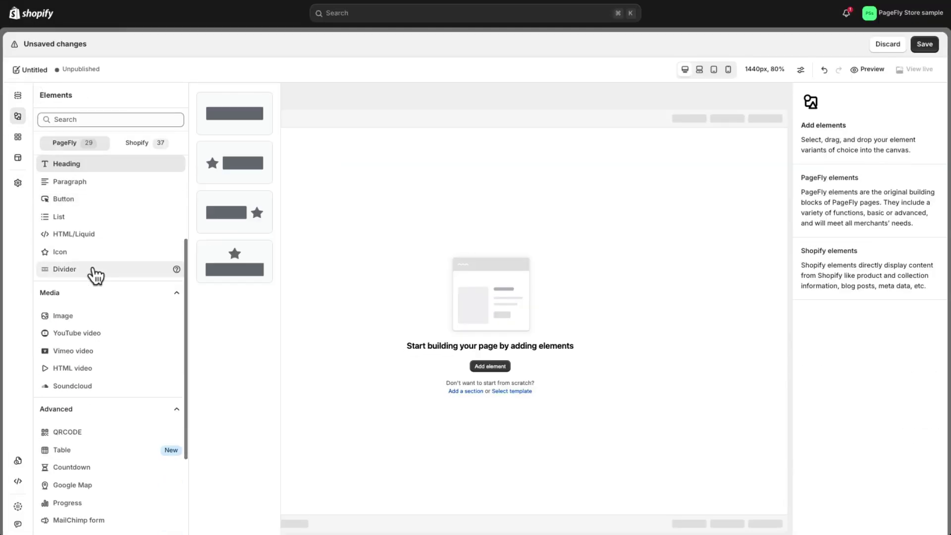
{"action": "left_click_drag", "start_coordinate": [235, 113], "coordinate": [350, 193]}
{"action": "left_click", "coordinate": [299, 159]}
{"action": "left_click", "coordinate": [298, 191]}
- Clear the flex section's vertical gap and set its padding to 500 px top, 100 px bottom
{"action": "left_click", "coordinate": [239, 175]}
{"action": "scroll", "coordinate": [843, 208], "scroll_direction": "down", "scroll_amount": 5}
{"action": "left_click", "coordinate": [834, 237]}
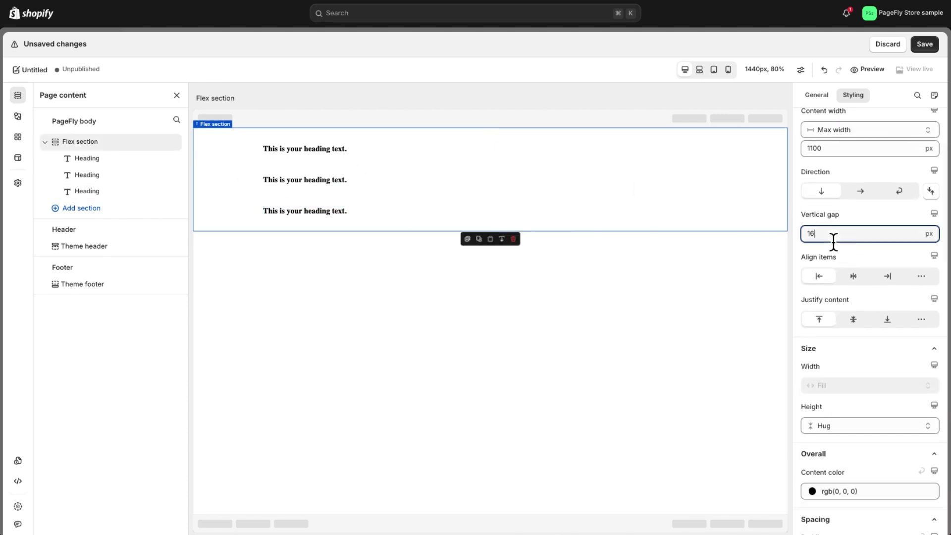
{"action": "key", "text": "BackSpace"}
{"action": "key", "text": "BackSpace"}
{"action": "scroll", "coordinate": [852, 255], "scroll_direction": "down", "scroll_amount": 6}
{"action": "left_click", "coordinate": [862, 246]}
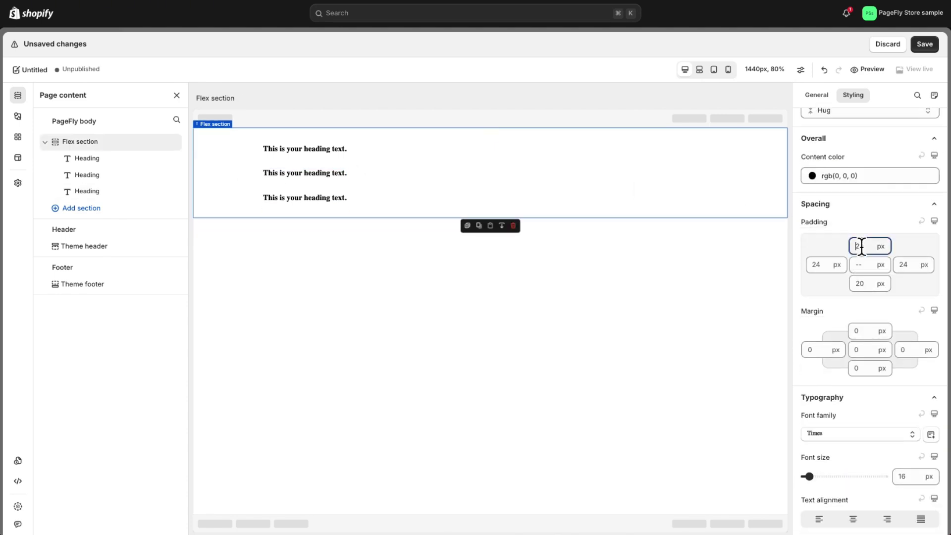
{"action": "type", "text": "500"}
{"action": "type", "text": "100"}
- Set the holiday couple photo as the section background, centred
{"action": "scroll", "coordinate": [840, 294], "scroll_direction": "down", "scroll_amount": 7}
{"action": "scroll", "coordinate": [842, 292], "scroll_direction": "down", "scroll_amount": 4}
{"action": "left_click", "coordinate": [872, 271]}
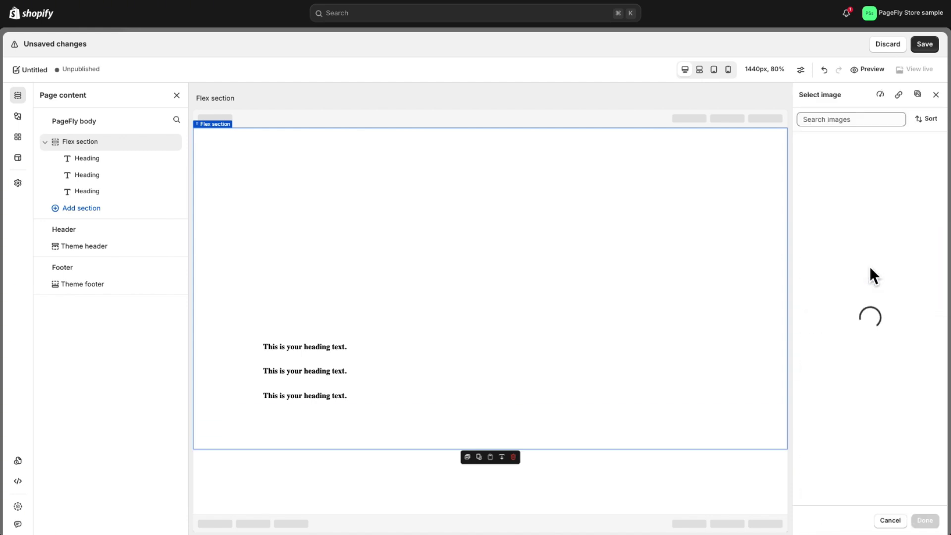
{"action": "left_click", "coordinate": [916, 230]}
{"action": "left_click", "coordinate": [924, 520]}
{"action": "left_click", "coordinate": [866, 409]}
{"action": "left_click", "coordinate": [867, 188]}
{"action": "left_click", "coordinate": [800, 372]}
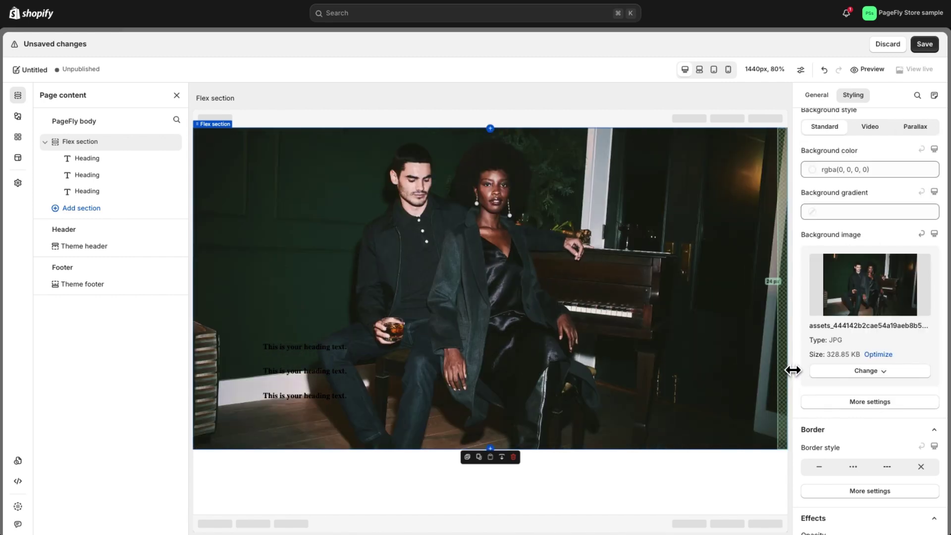
- Change the first heading's text to 'Style'
{"action": "left_click", "coordinate": [331, 346]}
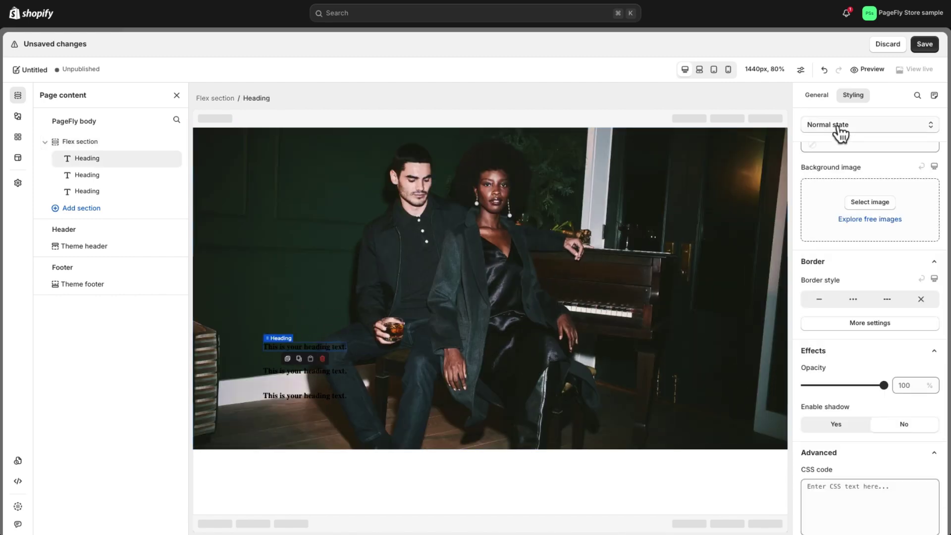
{"action": "left_click", "coordinate": [816, 94]}
{"action": "triple_click", "coordinate": [847, 201]}
{"action": "type", "text": "Style"}
{"action": "left_click", "coordinate": [864, 99]}
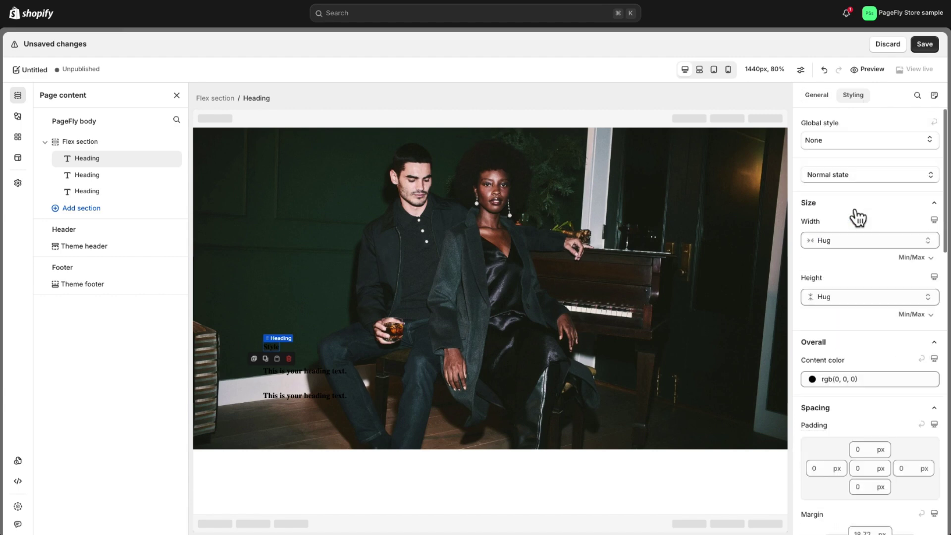
- Make the Style heading's text white with 5 px top and bottom padding
{"action": "scroll", "coordinate": [859, 247], "scroll_direction": "down", "scroll_amount": 4}
{"action": "left_click", "coordinate": [845, 206]}
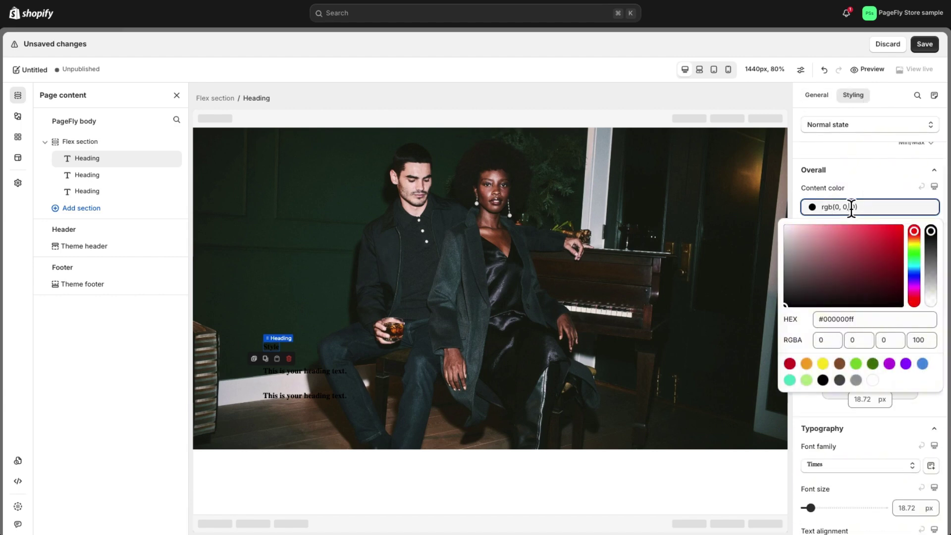
{"action": "left_click", "coordinate": [881, 391]}
{"action": "type", "text": "5"}
{"action": "left_click", "coordinate": [870, 312]}
{"action": "type", "text": "5"}
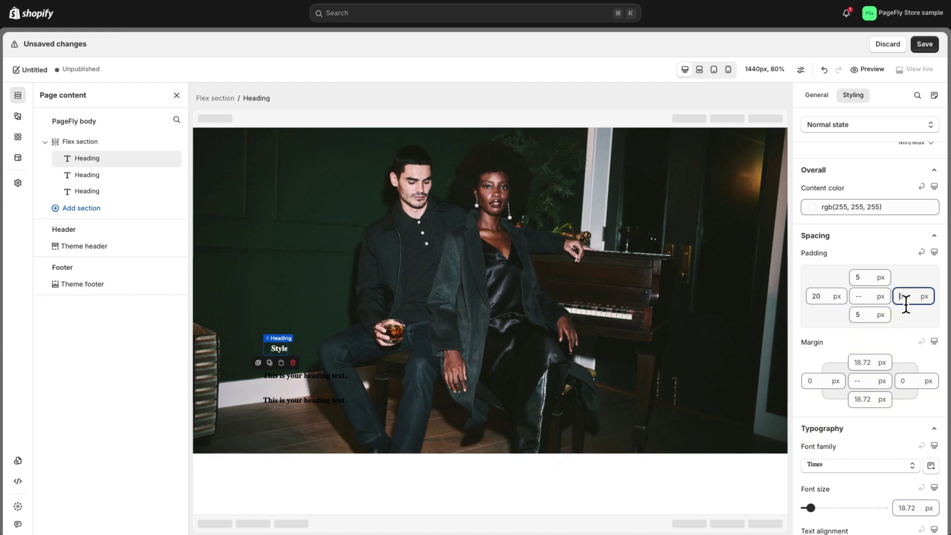
- Set the heading's top margin to 0 and bottom margin to 1
{"action": "scroll", "coordinate": [876, 324], "scroll_direction": "down", "scroll_amount": 2}
{"action": "left_click", "coordinate": [862, 293]}
{"action": "type", "text": "0"}
{"action": "left_click", "coordinate": [862, 330]}
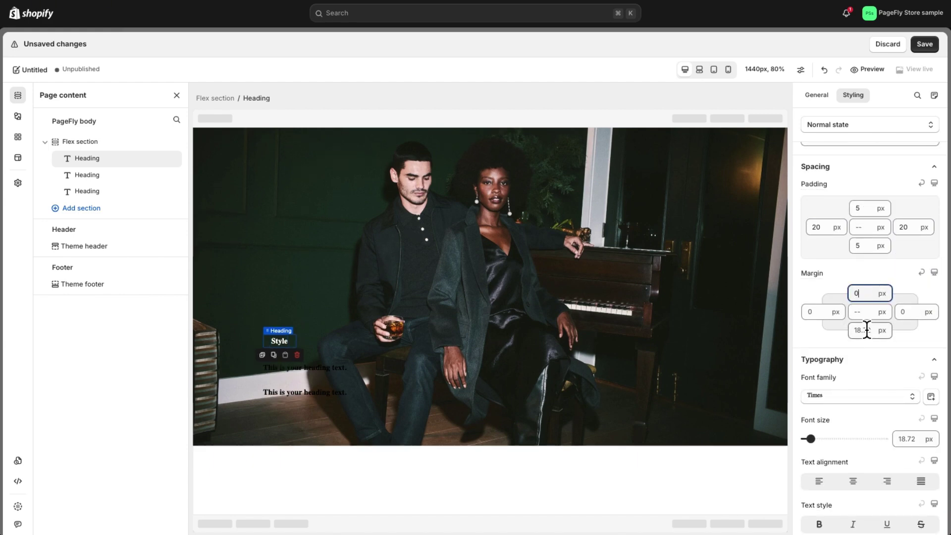
{"action": "type", "text": "1"}
- Set the heading font to Lato at 15 px
{"action": "scroll", "coordinate": [832, 326], "scroll_direction": "down", "scroll_amount": 5}
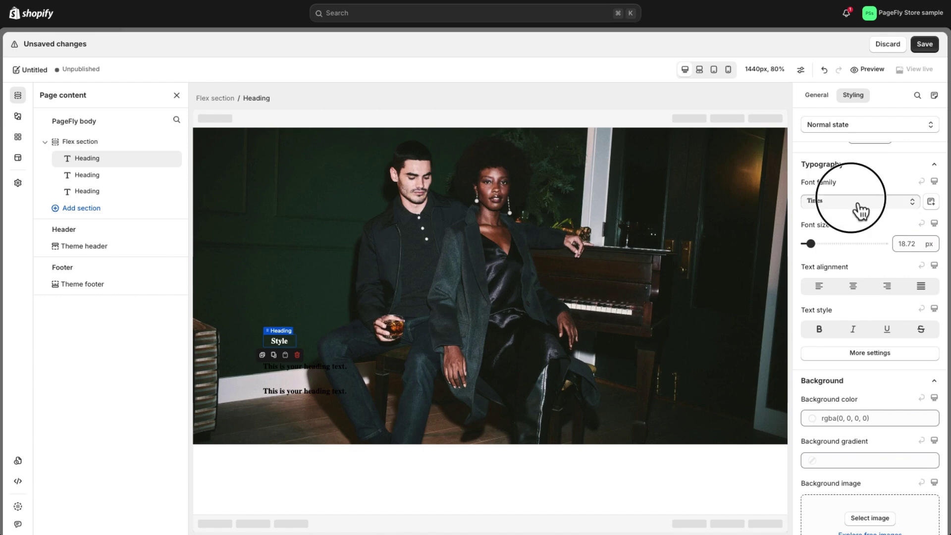
{"action": "left_click", "coordinate": [858, 201]}
{"action": "left_click", "coordinate": [836, 411]}
{"action": "double_click", "coordinate": [921, 246]}
{"action": "type", "text": "15"}
- Give the heading a white 1 px border with 50 px corner radius
{"action": "scroll", "coordinate": [862, 267], "scroll_direction": "down", "scroll_amount": 5}
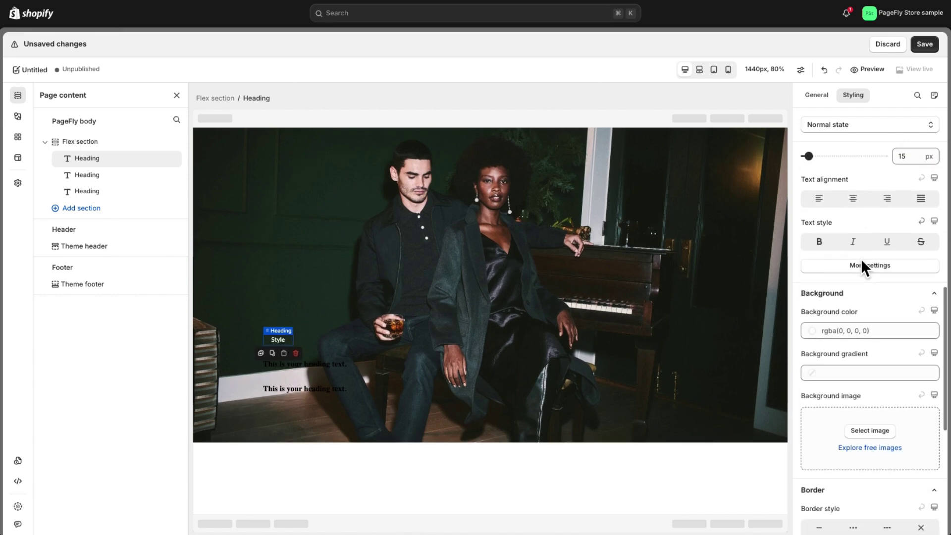
{"action": "left_click", "coordinate": [869, 396]}
{"action": "left_click", "coordinate": [879, 399]}
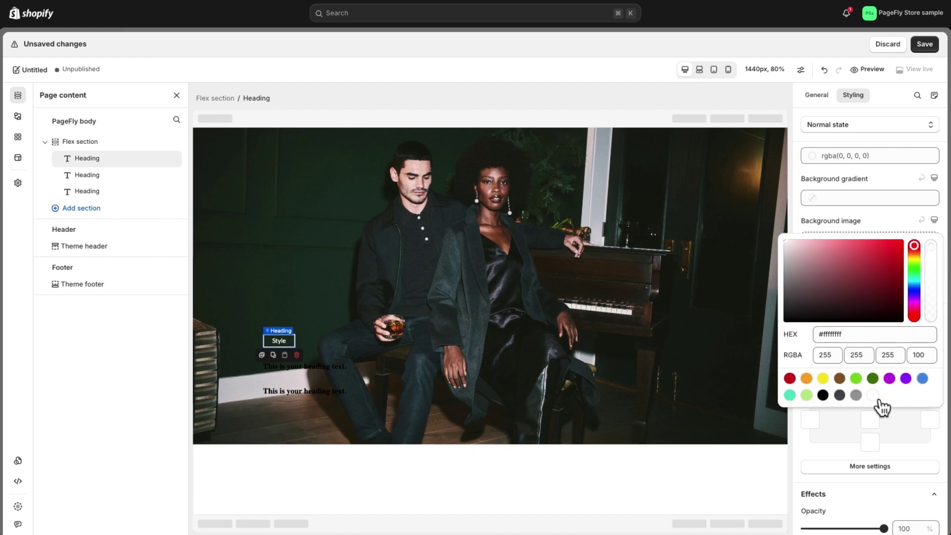
{"action": "left_click", "coordinate": [836, 431]}
{"action": "left_click", "coordinate": [864, 471]}
{"action": "double_click", "coordinate": [860, 341]}
{"action": "type", "text": "1"}
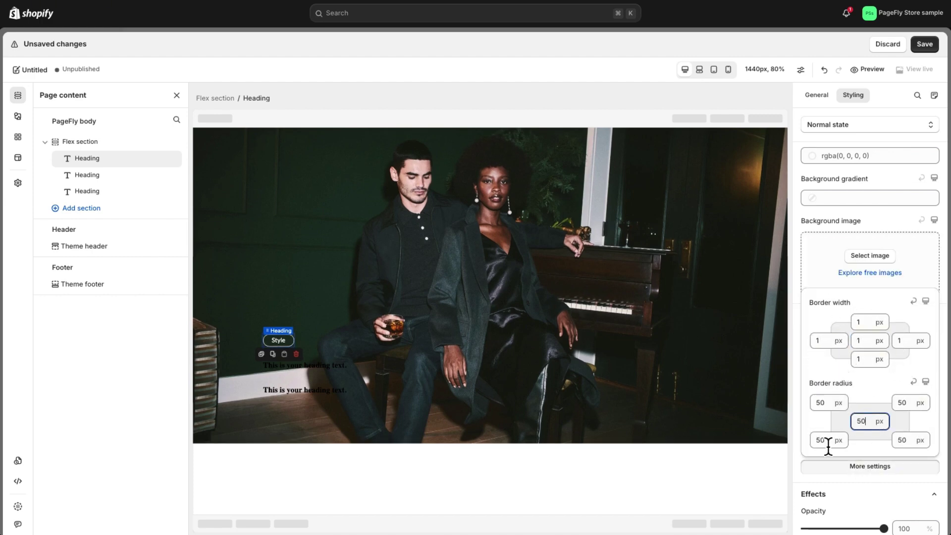
{"action": "type", "text": "50"}
{"action": "left_click", "coordinate": [798, 452]}
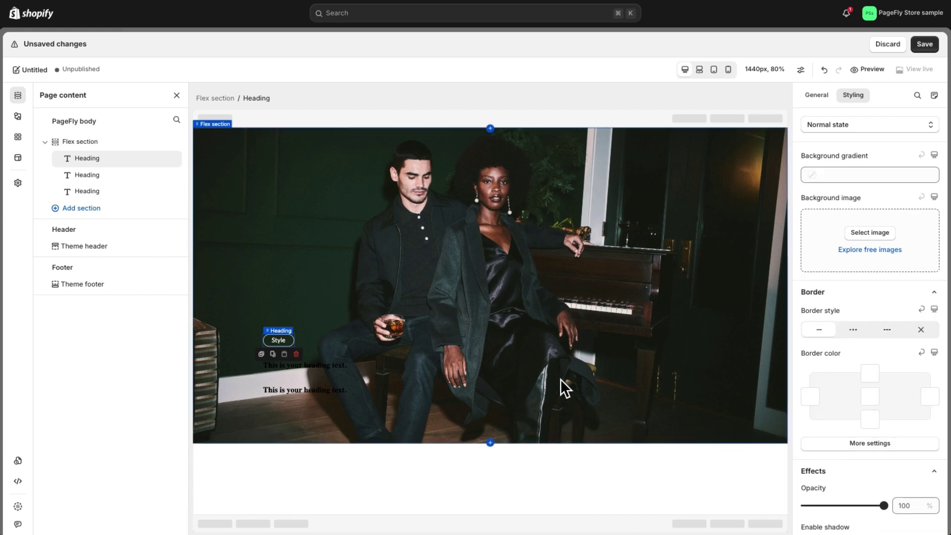
- Paste 'Dressing for the Holiday Function' into the second heading, split over two lines
{"action": "left_click", "coordinate": [337, 366]}
{"action": "left_click", "coordinate": [816, 95]}
{"action": "triple_click", "coordinate": [829, 202]}
{"action": "type", "text": "Dressing for theHoliday Function"}
{"action": "left_click", "coordinate": [858, 201]}
{"action": "key", "text": "Return"}
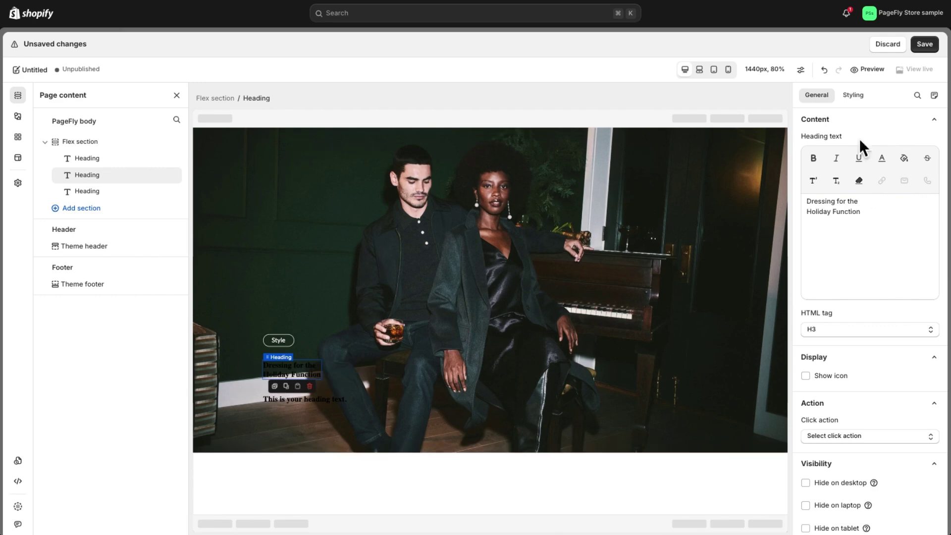
- Make the title text white
{"action": "left_click", "coordinate": [852, 94]}
{"action": "scroll", "coordinate": [855, 198], "scroll_direction": "up", "scroll_amount": 6}
{"action": "scroll", "coordinate": [842, 297], "scroll_direction": "down", "scroll_amount": 2}
{"action": "scroll", "coordinate": [836, 391], "scroll_direction": "down", "scroll_amount": 1}
{"action": "left_click", "coordinate": [842, 276]}
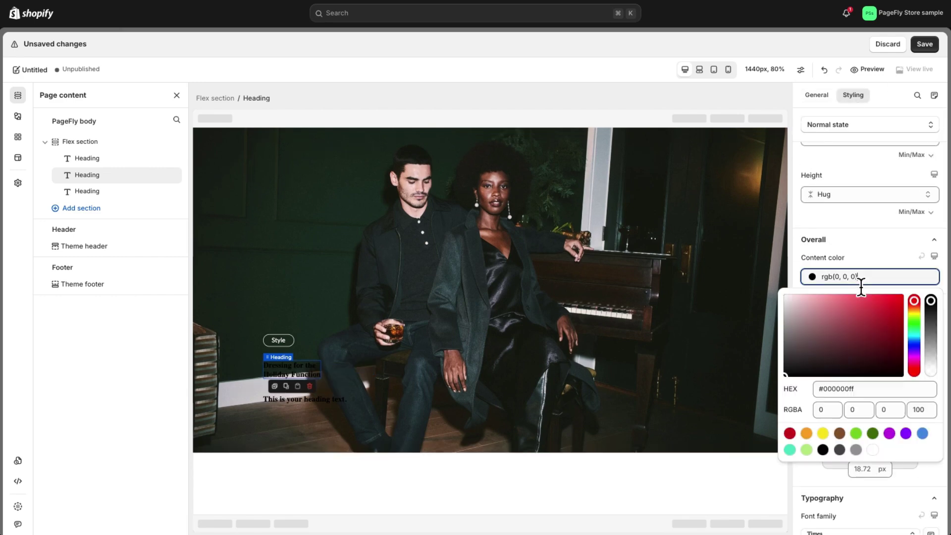
{"action": "left_click", "coordinate": [872, 449]}
{"action": "left_click", "coordinate": [859, 276]}
- Set the title's margins to 0 and 24 and its font to Lato at 64 px
{"action": "scroll", "coordinate": [859, 276], "scroll_direction": "down", "scroll_amount": 3}
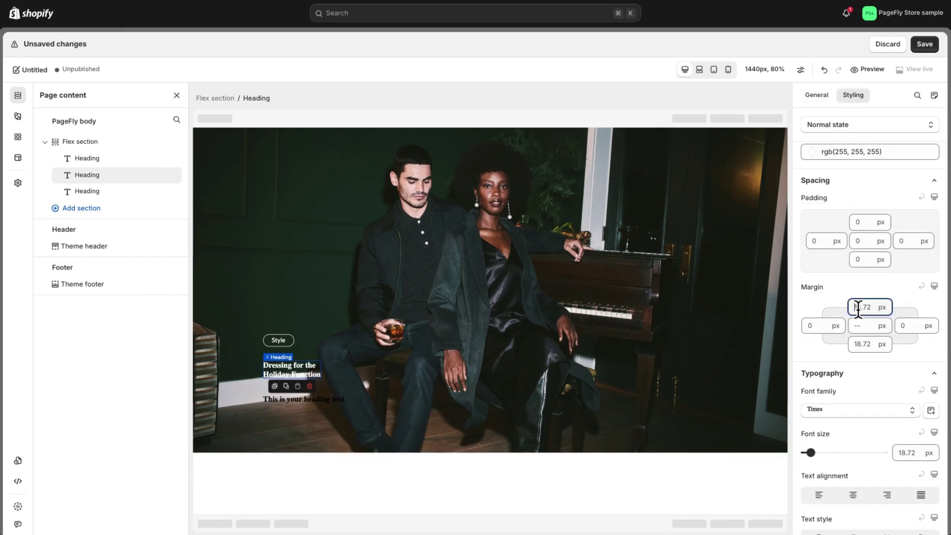
{"action": "type", "text": "0"}
{"action": "left_click", "coordinate": [864, 344]}
{"action": "type", "text": "24"}
{"action": "scroll", "coordinate": [833, 345], "scroll_direction": "down", "scroll_amount": 3}
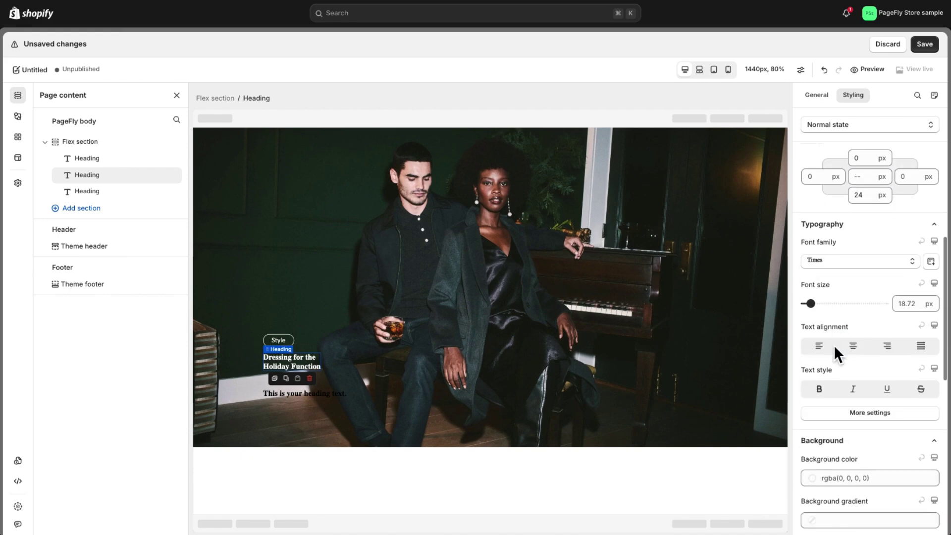
{"action": "left_click", "coordinate": [841, 270]}
{"action": "left_click", "coordinate": [832, 467]}
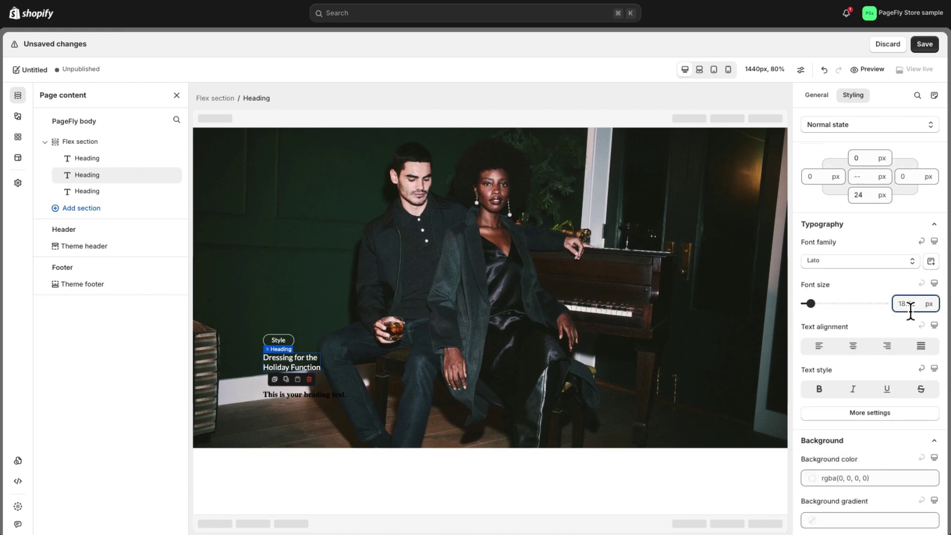
{"action": "type", "text": "64"}
- Select the third heading and make its subtitle text white
{"action": "scroll", "coordinate": [867, 319], "scroll_direction": "down", "scroll_amount": 2}
{"action": "left_click", "coordinate": [309, 447]}
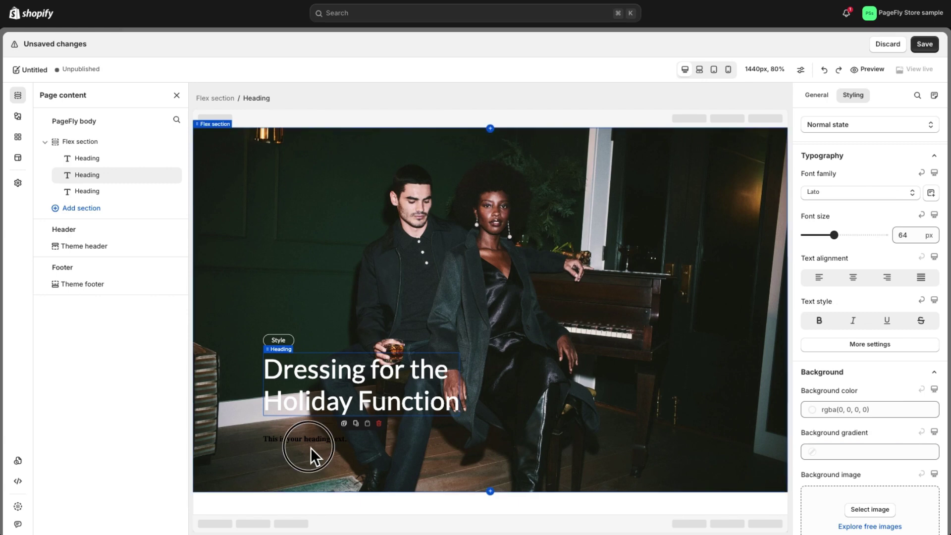
{"action": "left_click", "coordinate": [816, 95]}
{"action": "left_click", "coordinate": [853, 95]}
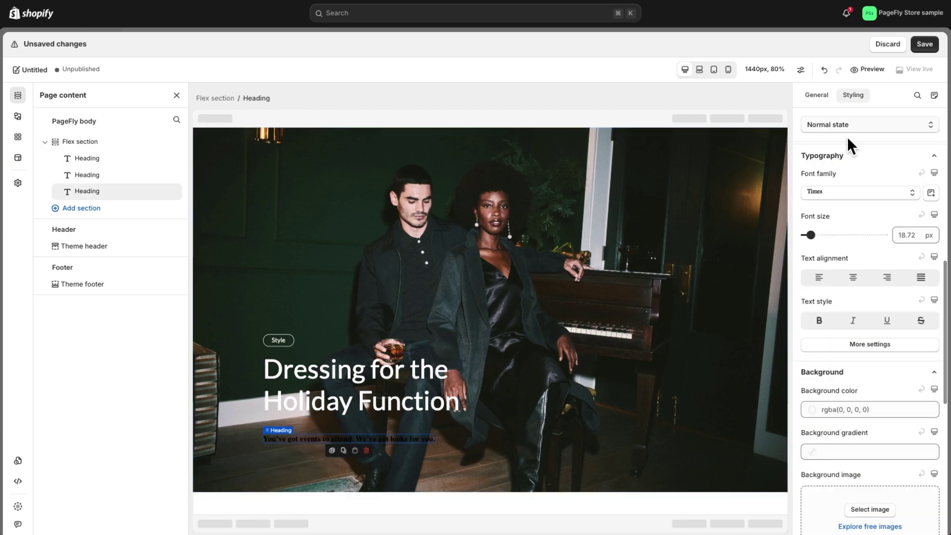
{"action": "scroll", "coordinate": [843, 259], "scroll_direction": "down", "scroll_amount": 2}
{"action": "left_click", "coordinate": [853, 336]}
{"action": "left_click", "coordinate": [877, 313]}
{"action": "left_click", "coordinate": [852, 380]}
- Set the subtitle's margin to 0 and its font to Lato at 24 px
{"action": "scroll", "coordinate": [852, 381], "scroll_direction": "down", "scroll_amount": 5}
{"action": "left_click", "coordinate": [864, 256]}
{"action": "type", "text": "0"}
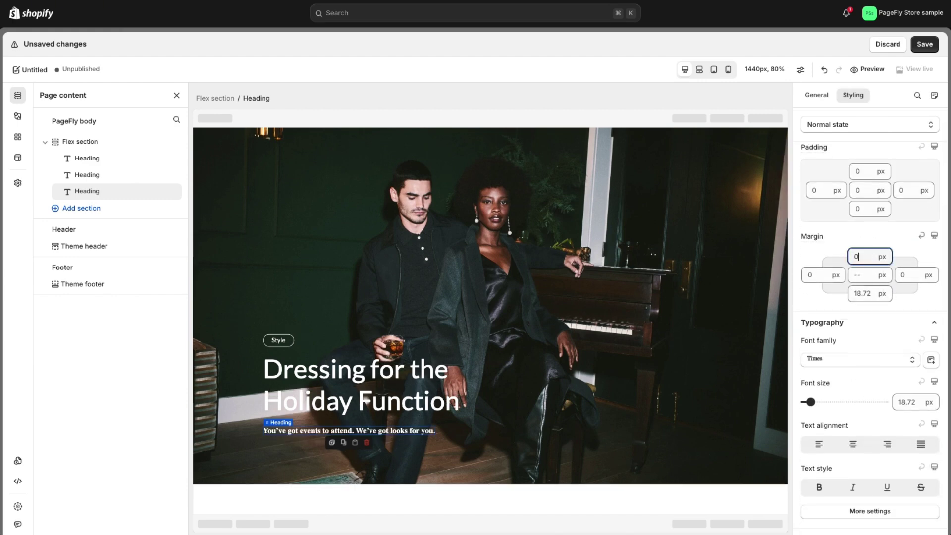
{"action": "type", "text": "0"}
{"action": "scroll", "coordinate": [830, 300], "scroll_direction": "down", "scroll_amount": 3}
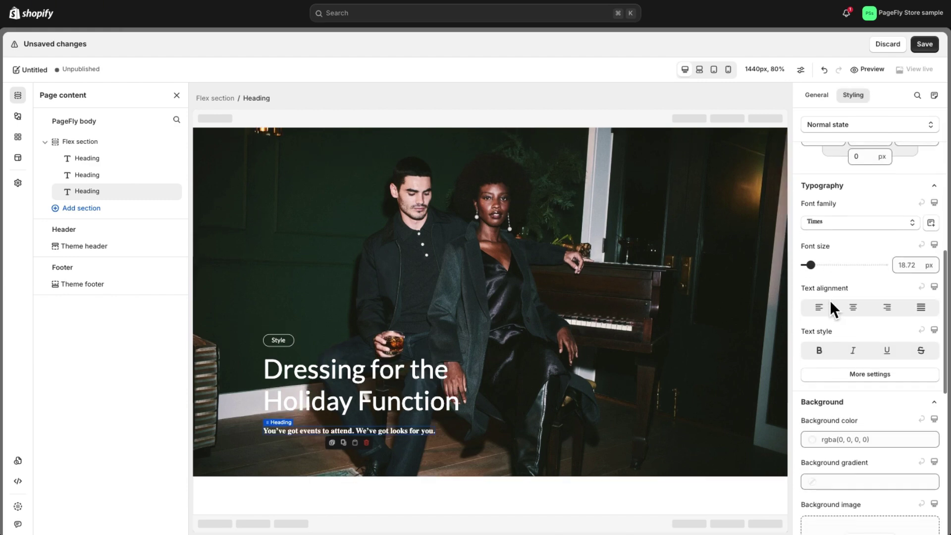
{"action": "scroll", "coordinate": [837, 280], "scroll_direction": "down", "scroll_amount": 1}
{"action": "left_click", "coordinate": [851, 205]}
{"action": "left_click", "coordinate": [832, 414]}
{"action": "type", "text": "24"}
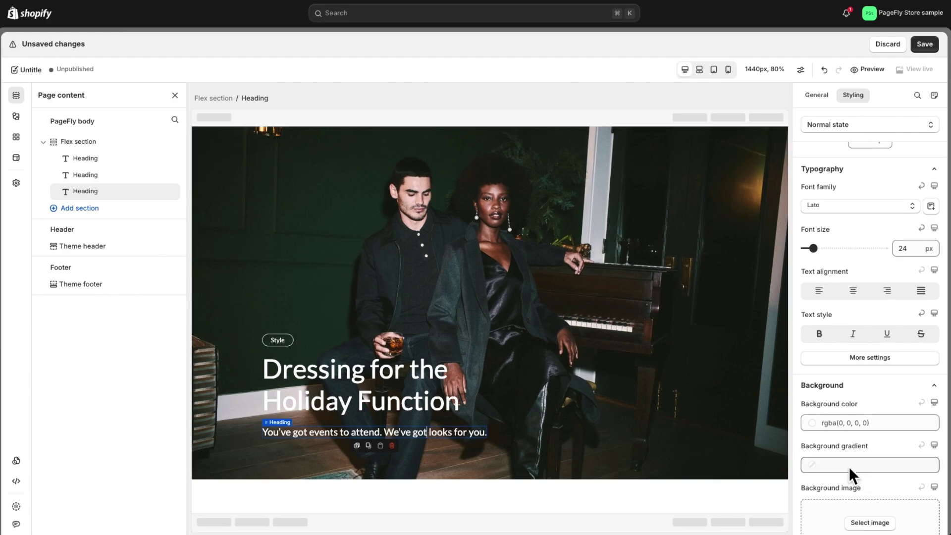
- Add a 1/2-1/2 section below the hero with margins 100 top and 60 on each side
{"action": "left_click", "coordinate": [18, 118]}
{"action": "left_click_drag", "start_coordinate": [236, 212], "coordinate": [340, 484]}
{"action": "scroll", "coordinate": [849, 314], "scroll_direction": "up", "scroll_amount": 7}
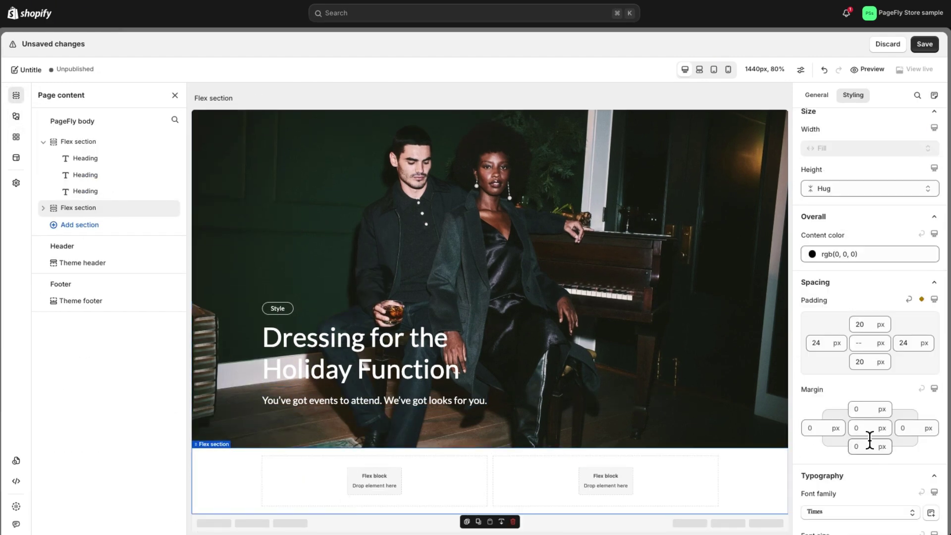
{"action": "left_click", "coordinate": [862, 409]}
{"action": "type", "text": "100"}
{"action": "type", "text": "60"}
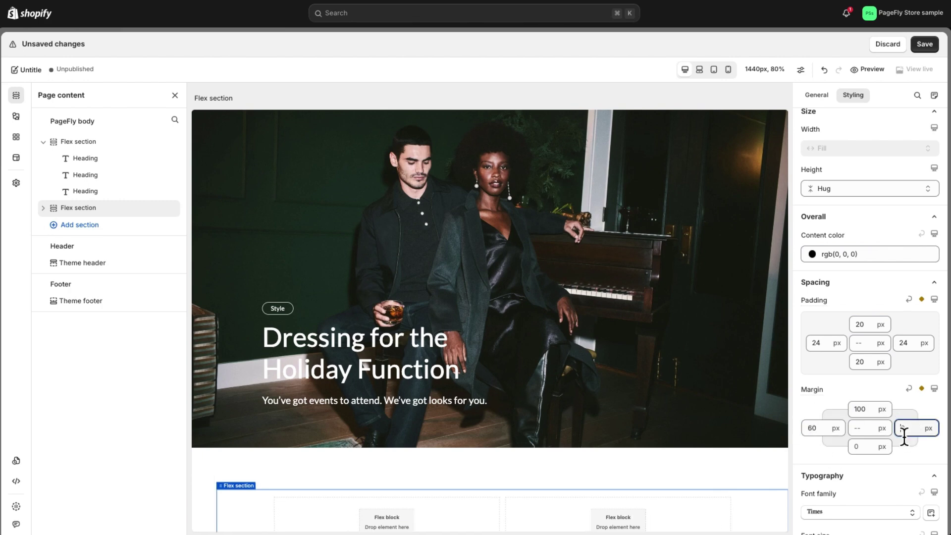
{"action": "type", "text": "60"}
- Give the section a solid black border, 20 px on the top only
{"action": "scroll", "coordinate": [729, 456], "scroll_direction": "down", "scroll_amount": 1}
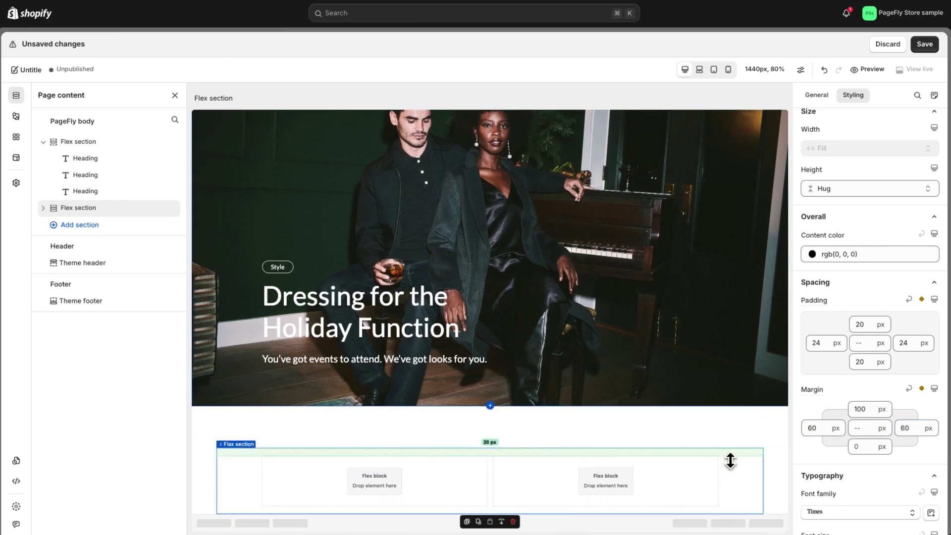
{"action": "scroll", "coordinate": [833, 450], "scroll_direction": "down", "scroll_amount": 10}
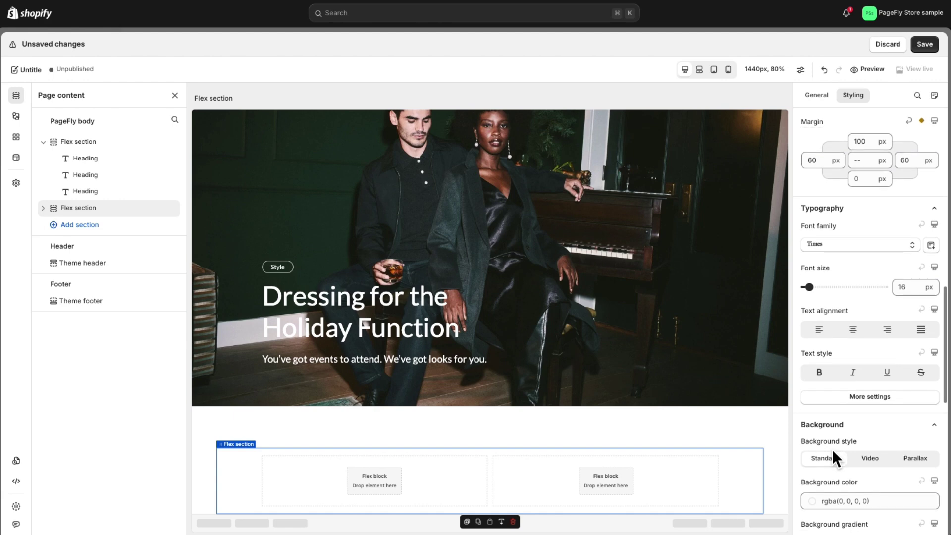
{"action": "scroll", "coordinate": [832, 450], "scroll_direction": "down", "scroll_amount": 4}
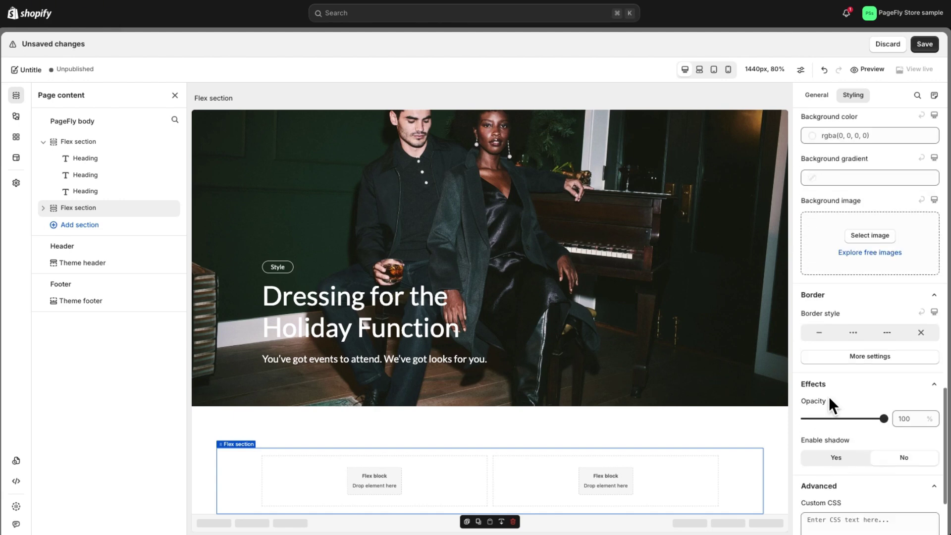
{"action": "left_click", "coordinate": [822, 334]}
{"action": "left_click", "coordinate": [874, 446]}
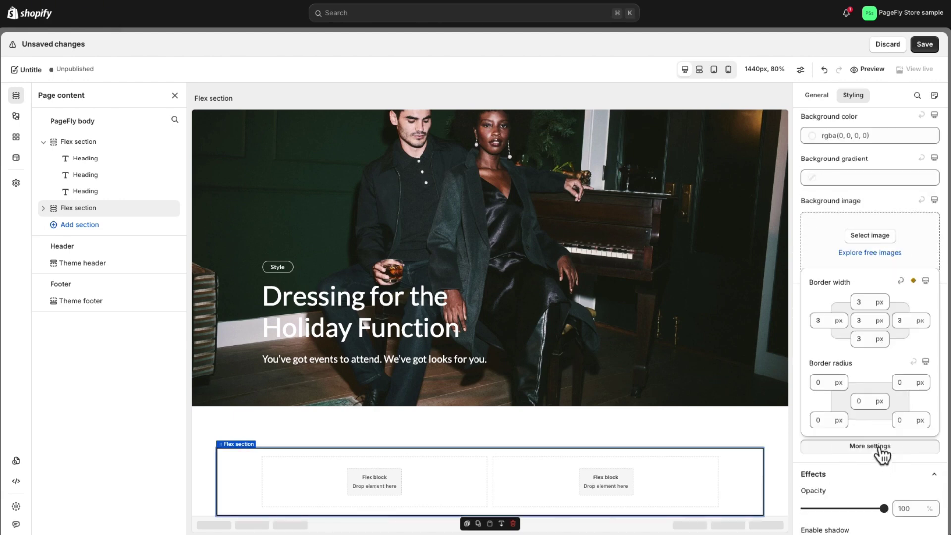
{"action": "type", "text": "0"}
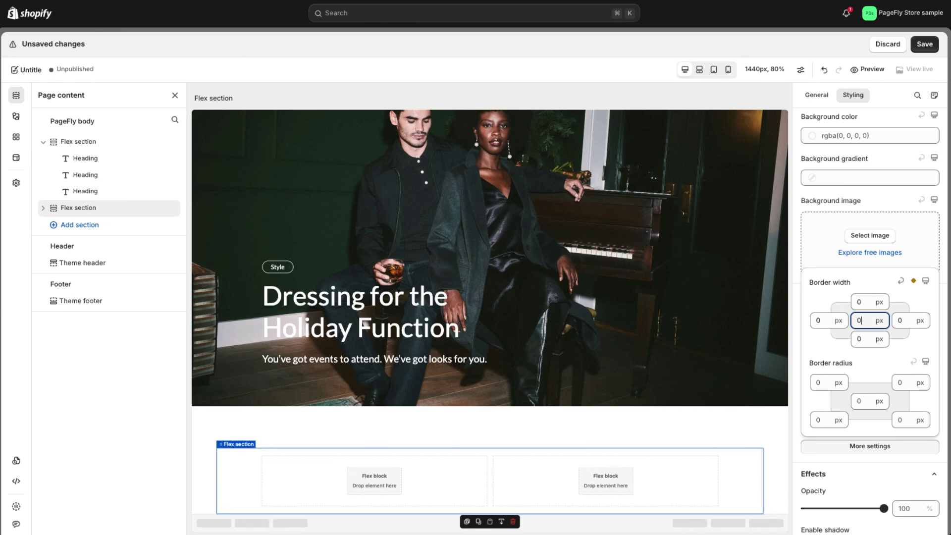
{"action": "type", "text": "20"}
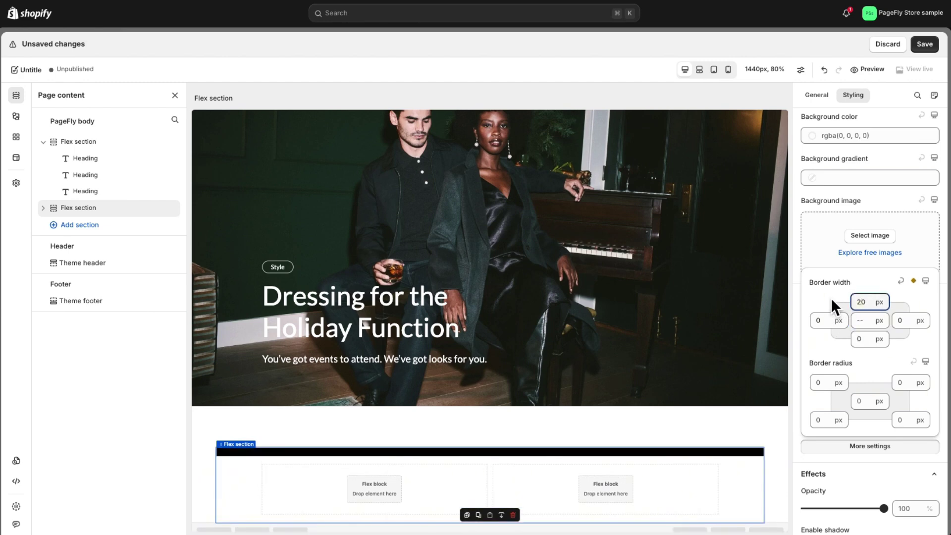
{"action": "left_click", "coordinate": [800, 334]}
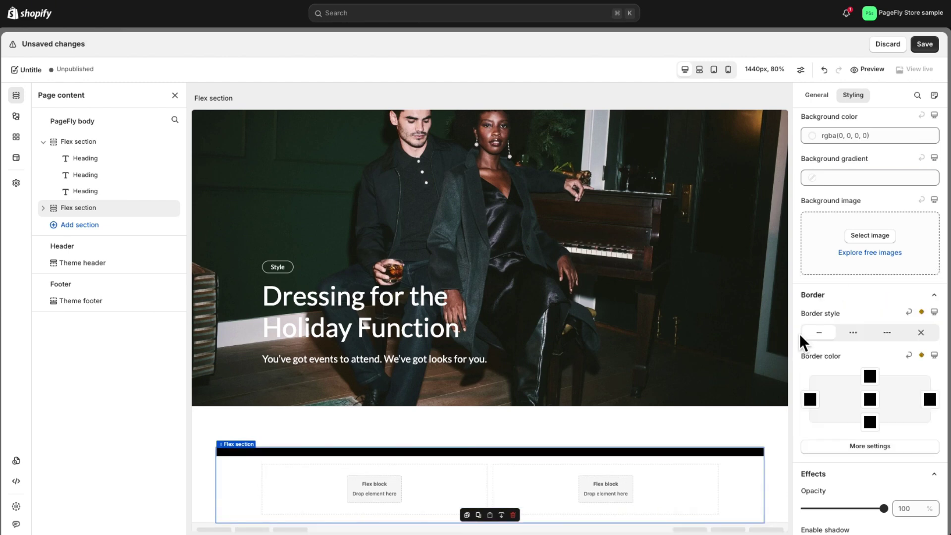
{"action": "left_click", "coordinate": [872, 401]}
{"action": "left_click", "coordinate": [812, 421]}
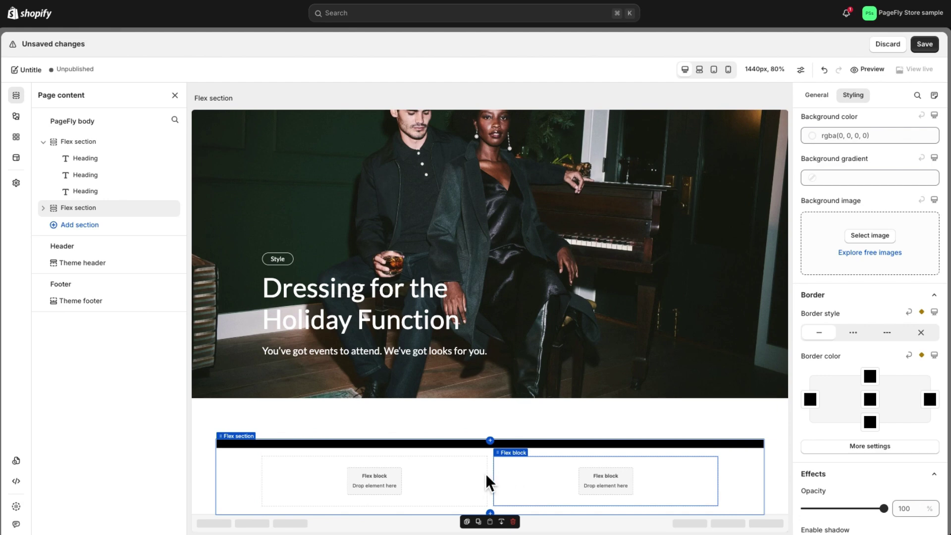
- Set the left flex block's width to Hug
{"action": "left_click", "coordinate": [474, 474]}
{"action": "left_click", "coordinate": [866, 360]}
{"action": "left_click", "coordinate": [842, 377]}
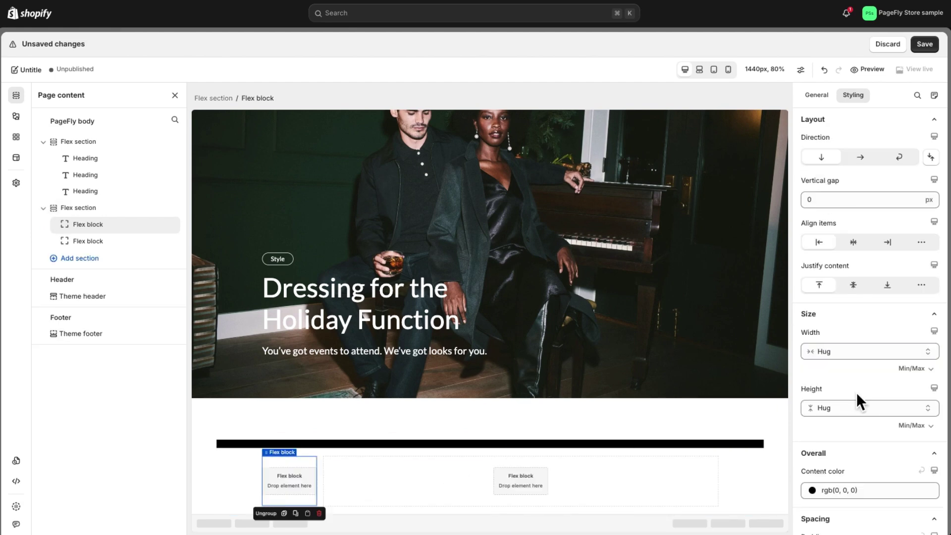
{"action": "left_click", "coordinate": [702, 475]}
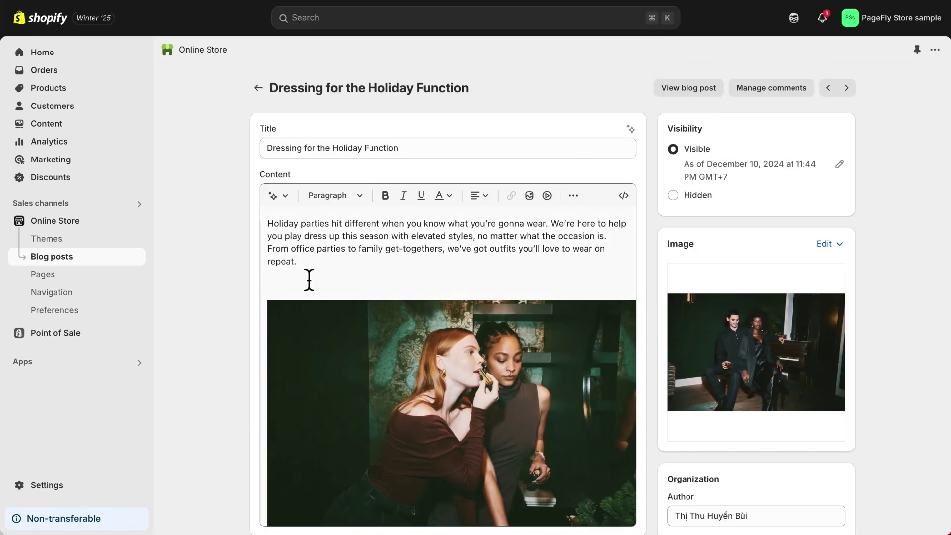
{"action": "scroll", "coordinate": [277, 282], "scroll_direction": "down", "scroll_amount": 10}
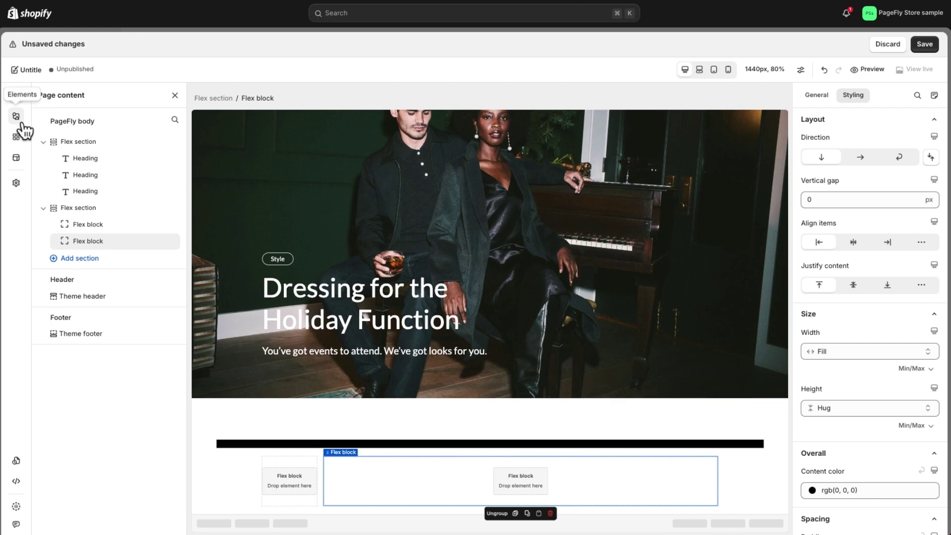
- Place Blog post title and Blog post meta elements in the left column
{"action": "left_click", "coordinate": [20, 122]}
{"action": "left_click", "coordinate": [138, 145]}
{"action": "scroll", "coordinate": [80, 406], "scroll_direction": "down", "scroll_amount": 6}
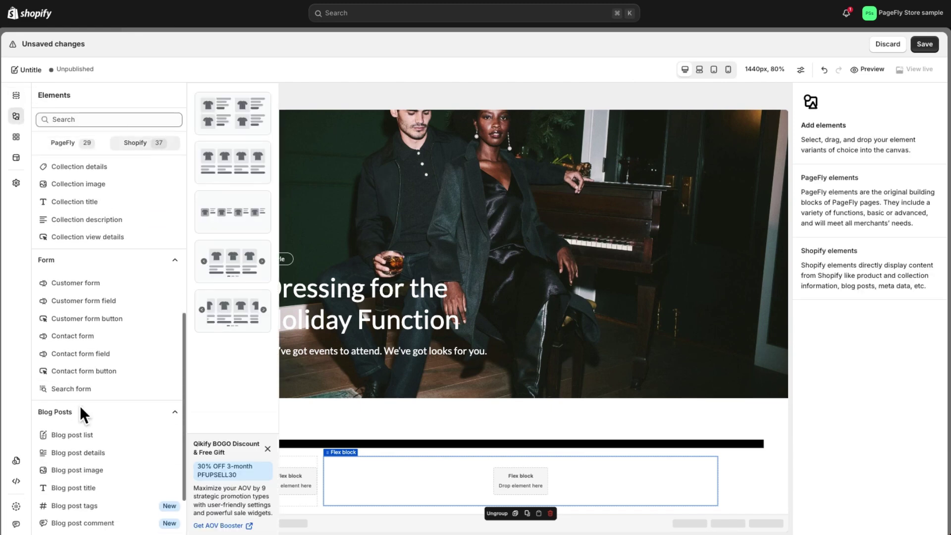
{"action": "scroll", "coordinate": [80, 405], "scroll_direction": "down", "scroll_amount": 2}
{"action": "left_click", "coordinate": [117, 419]}
{"action": "left_click_drag", "start_coordinate": [239, 123], "coordinate": [273, 483]}
{"action": "left_click", "coordinate": [16, 116]}
{"action": "scroll", "coordinate": [94, 454], "scroll_direction": "down", "scroll_amount": 1}
{"action": "left_click", "coordinate": [75, 489]}
{"action": "left_click_drag", "start_coordinate": [233, 106], "coordinate": [369, 508]}
- Fill the right column with Blog post content and a Heading above it
{"action": "left_click", "coordinate": [16, 116]}
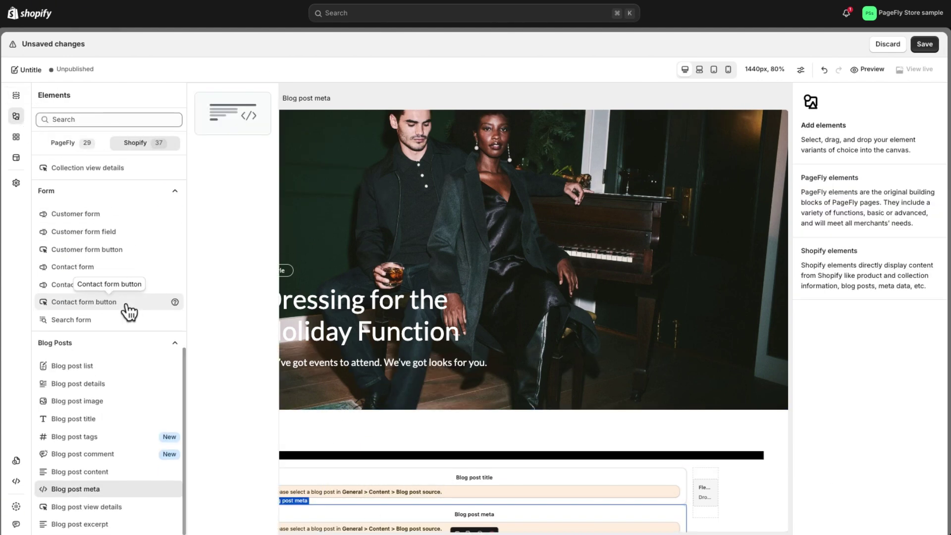
{"action": "left_click", "coordinate": [89, 473]}
{"action": "left_click_drag", "start_coordinate": [232, 107], "coordinate": [705, 452]}
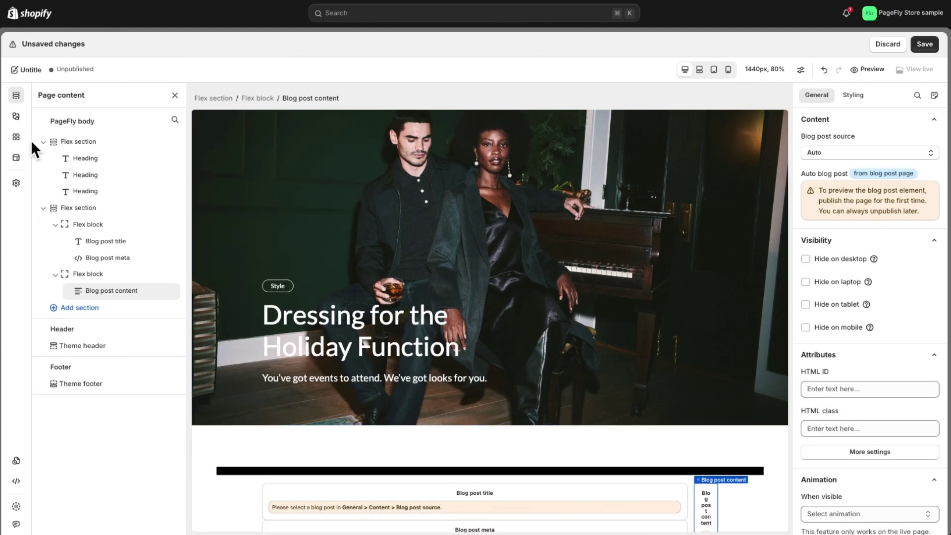
{"action": "left_click", "coordinate": [16, 116]}
{"action": "left_click", "coordinate": [74, 142]}
{"action": "left_click", "coordinate": [91, 280]}
{"action": "left_click_drag", "start_coordinate": [242, 161], "coordinate": [697, 488]}
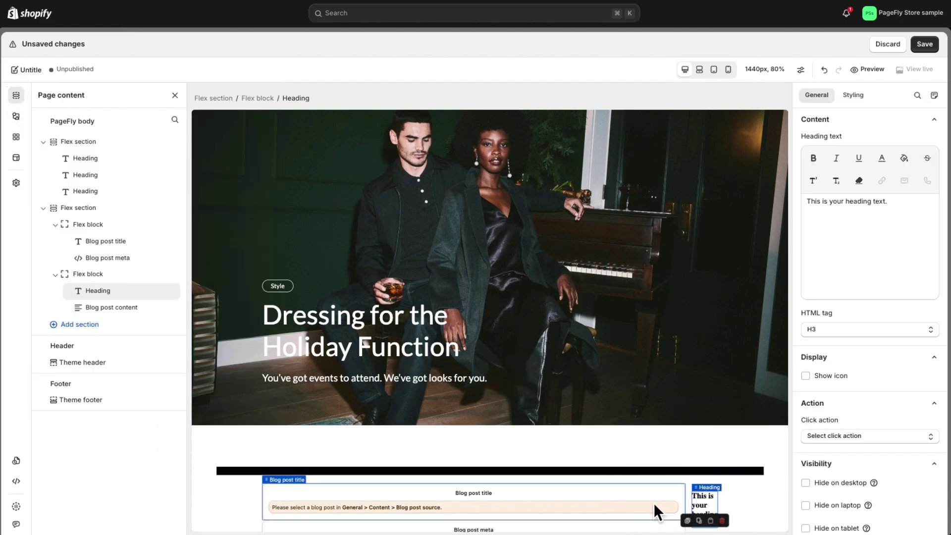
- Point the blog post title at the custom post 'Dressing for the Holiday Function'
{"action": "scroll", "coordinate": [654, 503], "scroll_direction": "down", "scroll_amount": 4}
{"action": "scroll", "coordinate": [654, 503], "scroll_direction": "down", "scroll_amount": 2}
{"action": "left_click", "coordinate": [658, 227]}
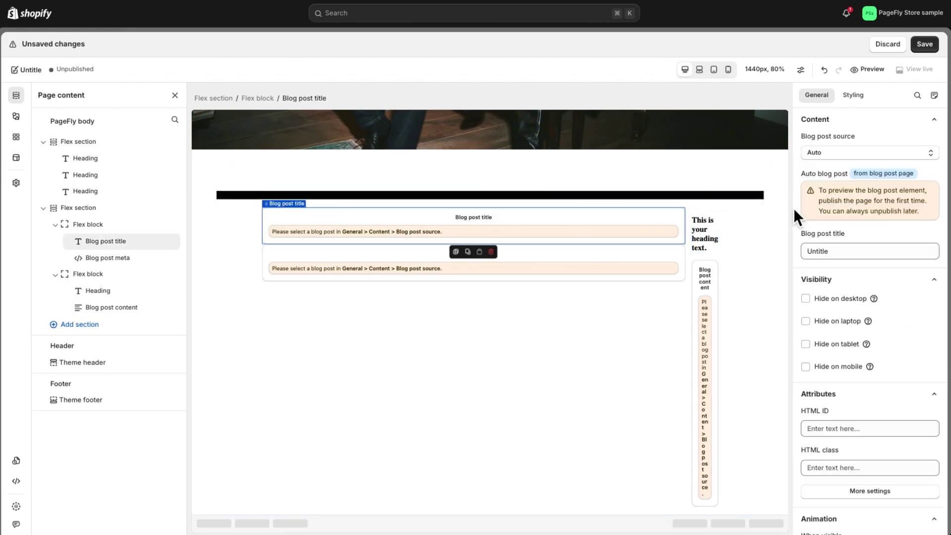
{"action": "left_click", "coordinate": [857, 153]}
{"action": "left_click", "coordinate": [855, 194]}
{"action": "left_click", "coordinate": [865, 191]}
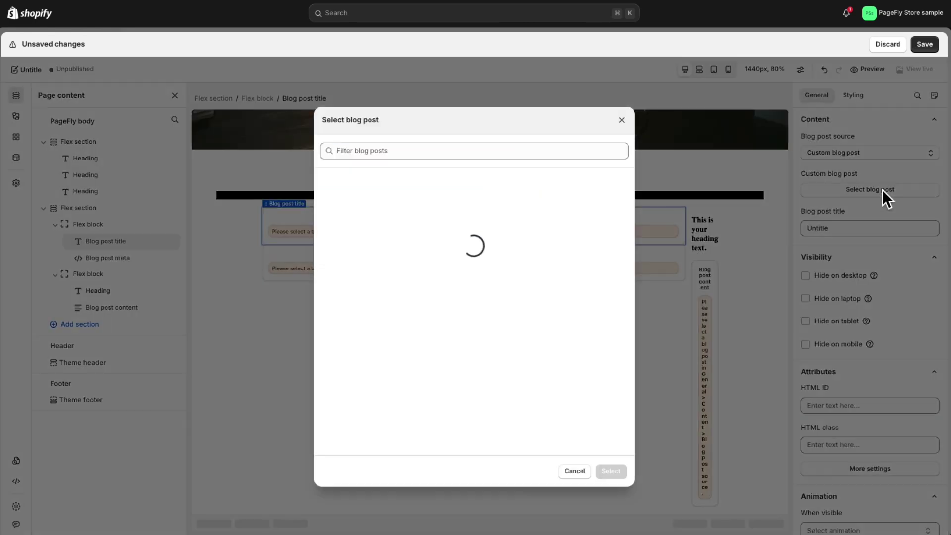
{"action": "left_click", "coordinate": [483, 392]}
{"action": "left_click", "coordinate": [611, 471]}
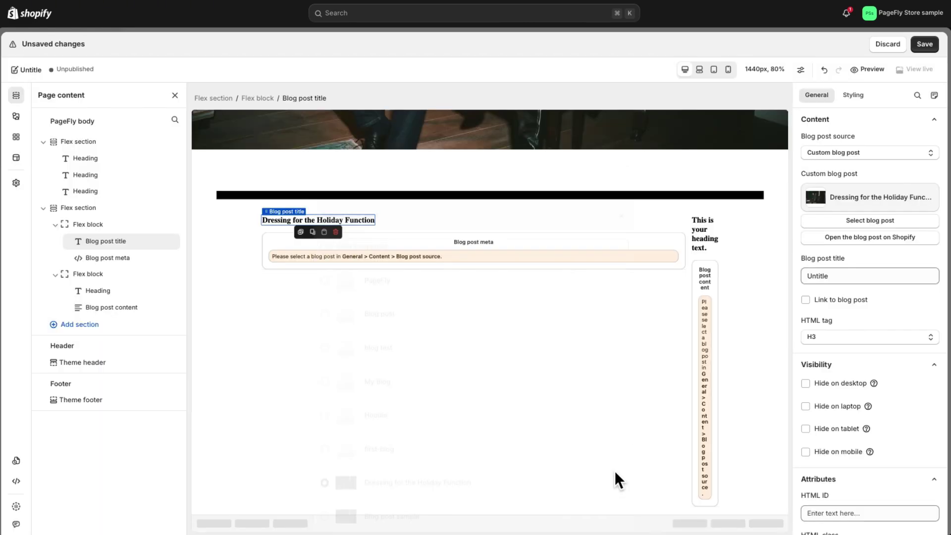
- Point the blog post meta at the custom post 'Dressing for the Holiday Function'
{"action": "left_click", "coordinate": [325, 255]}
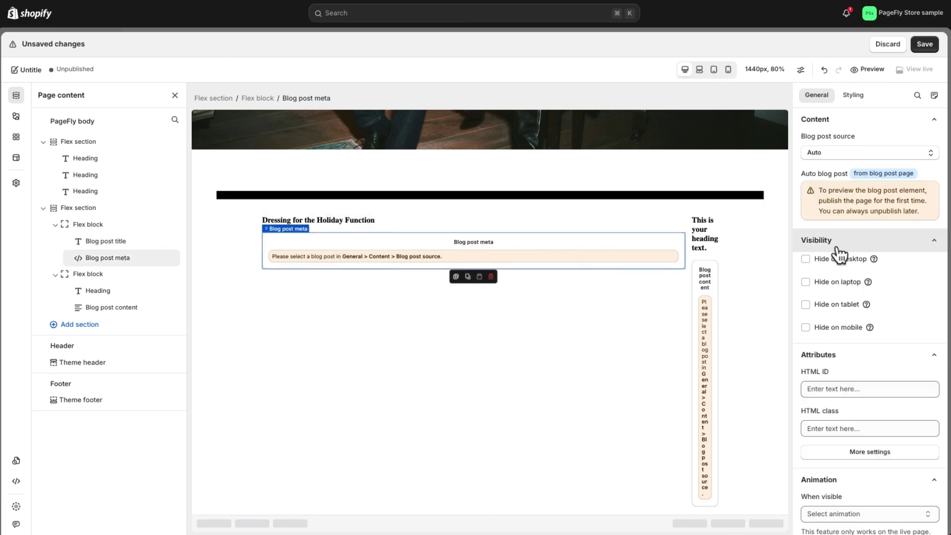
{"action": "left_click", "coordinate": [855, 153]}
{"action": "left_click", "coordinate": [859, 196]}
{"action": "left_click", "coordinate": [862, 190]}
{"action": "left_click", "coordinate": [557, 387]}
{"action": "left_click", "coordinate": [617, 469]}
- Point the blog post content at the custom post 'Dressing for the Holiday Function'
{"action": "left_click", "coordinate": [619, 478]}
{"action": "left_click", "coordinate": [857, 152]}
{"action": "left_click", "coordinate": [860, 194]}
{"action": "left_click", "coordinate": [856, 191]}
{"action": "left_click", "coordinate": [499, 398]}
{"action": "left_click", "coordinate": [611, 470]}
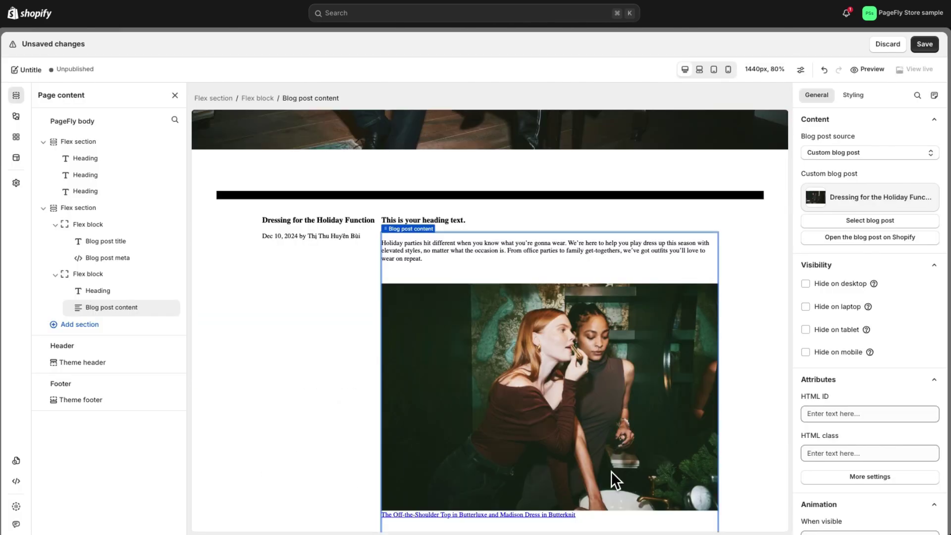
- Paste the calendar-of-events tagline into the heading and set the post title margins to top 0, bottom 24
{"action": "double_click", "coordinate": [437, 221]}
{"action": "type", "text": "You’ve got a calendar full of events. We’ve got looks for the people and places you have to see."}
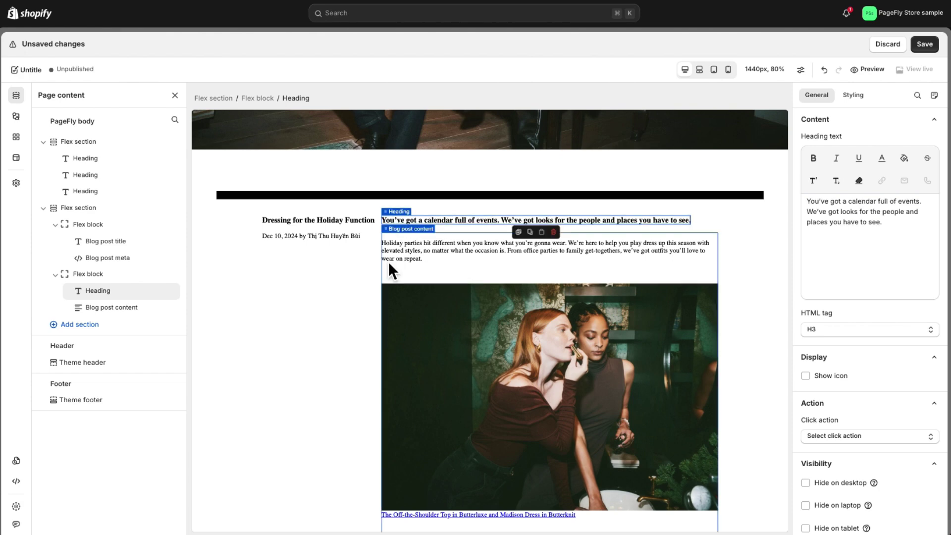
{"action": "left_click", "coordinate": [351, 220]}
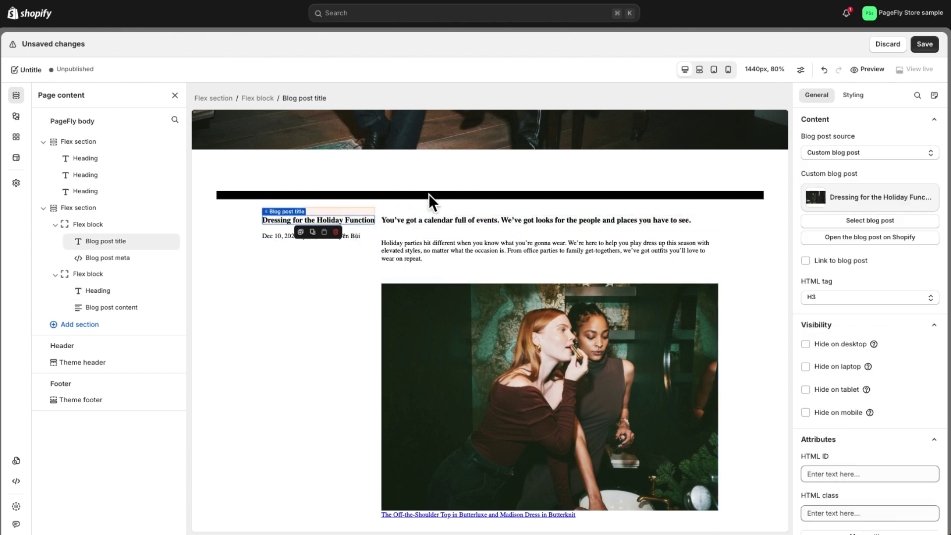
{"action": "left_click", "coordinate": [855, 97]}
{"action": "scroll", "coordinate": [868, 307], "scroll_direction": "down", "scroll_amount": 1}
{"action": "left_click", "coordinate": [868, 304]}
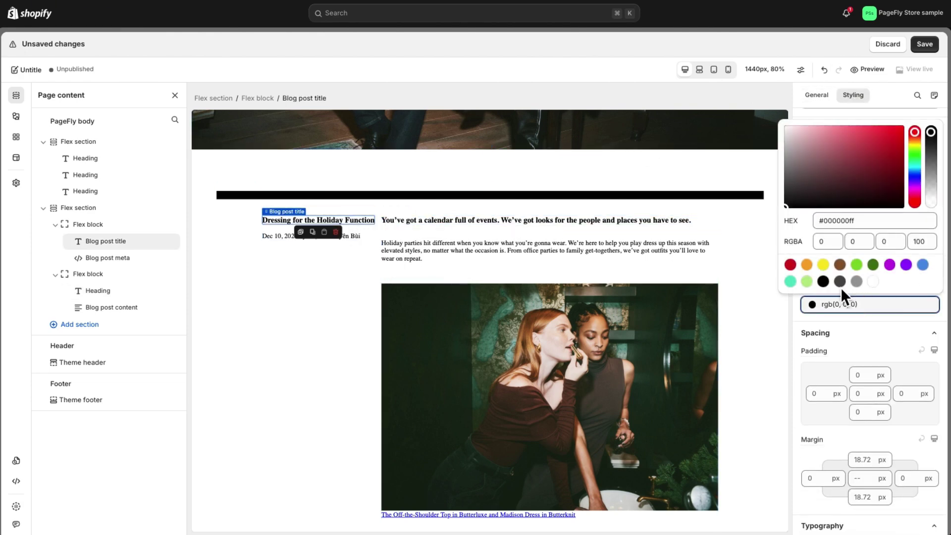
{"action": "left_click", "coordinate": [839, 350]}
{"action": "scroll", "coordinate": [862, 411], "scroll_direction": "down", "scroll_amount": 5}
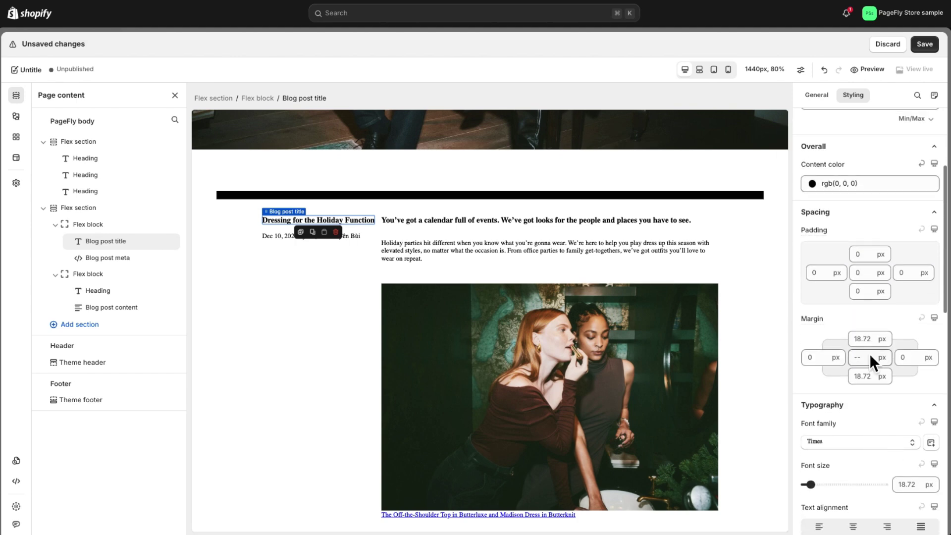
{"action": "type", "text": "0"}
{"action": "left_click", "coordinate": [864, 376]}
{"action": "type", "text": "24"}
- Set the blog post title font to Lato at 24 px
{"action": "scroll", "coordinate": [840, 348], "scroll_direction": "down", "scroll_amount": 4}
{"action": "left_click", "coordinate": [841, 348]}
{"action": "left_click", "coordinate": [844, 271]}
{"action": "double_click", "coordinate": [909, 376]}
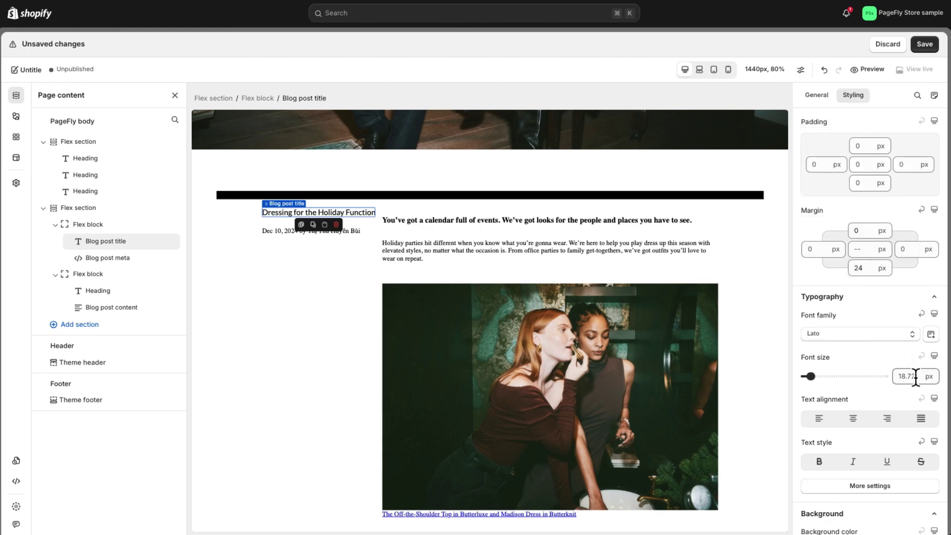
{"action": "type", "text": "24"}
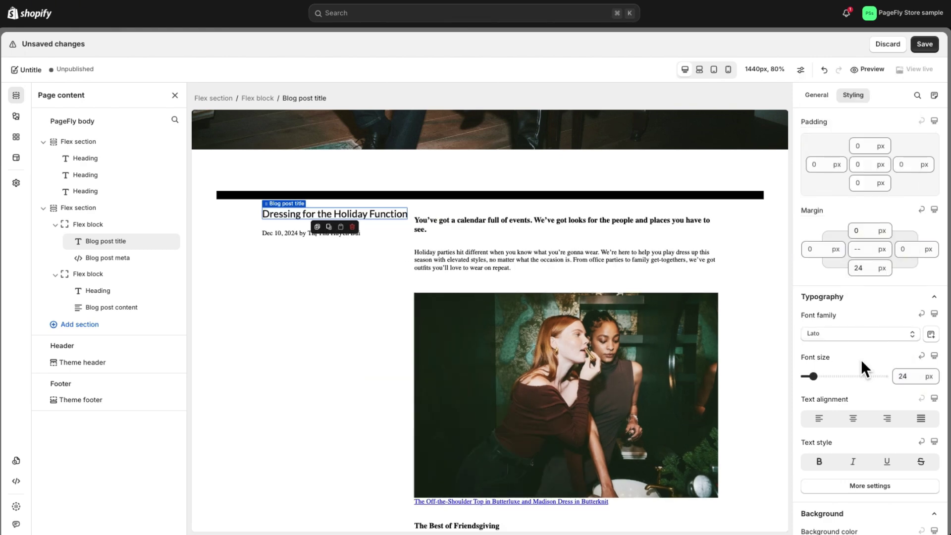
- Switch the blog post meta font to Lato
{"action": "left_click", "coordinate": [297, 234]}
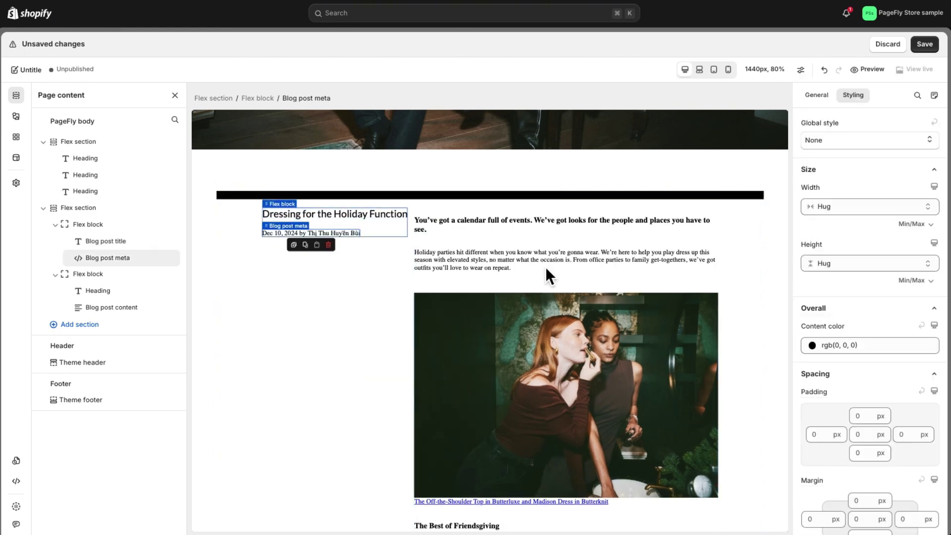
{"action": "left_click", "coordinate": [848, 345]}
{"action": "left_click", "coordinate": [847, 359]}
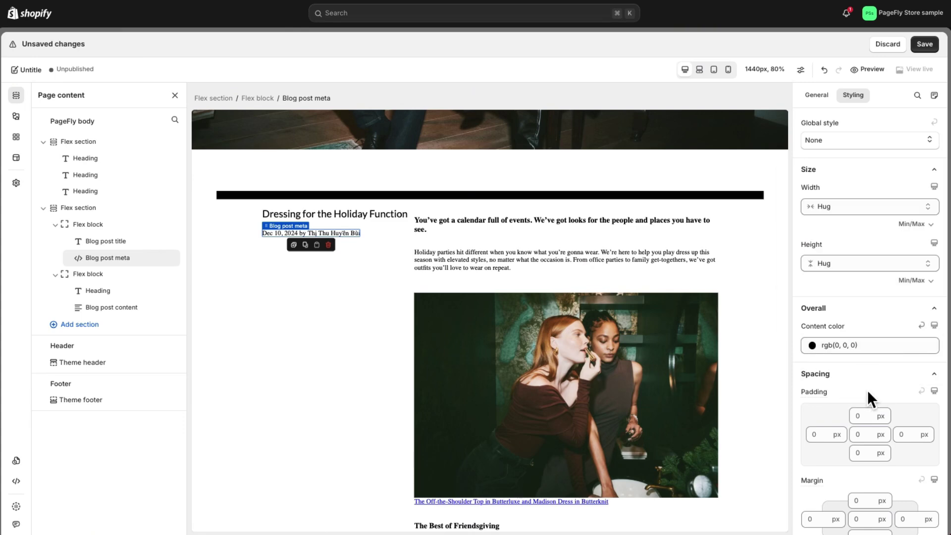
{"action": "scroll", "coordinate": [867, 391], "scroll_direction": "down", "scroll_amount": 5}
{"action": "left_click", "coordinate": [859, 349]}
{"action": "left_click", "coordinate": [832, 278]}
{"action": "left_click", "coordinate": [908, 392]}
- Set the tagline heading's margins to top 0 and bottom 24
{"action": "left_click", "coordinate": [559, 223]}
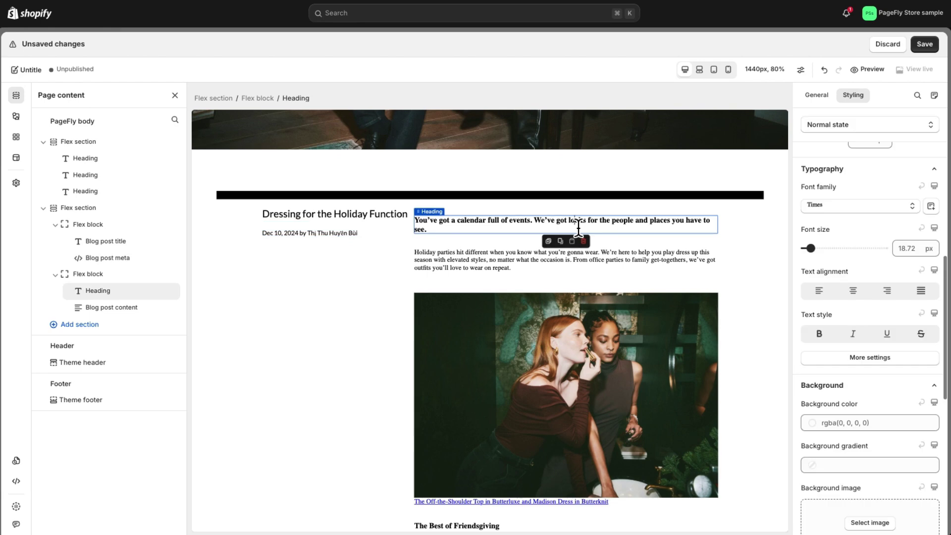
{"action": "left_click", "coordinate": [548, 242]}
{"action": "scroll", "coordinate": [866, 236], "scroll_direction": "up", "scroll_amount": 10}
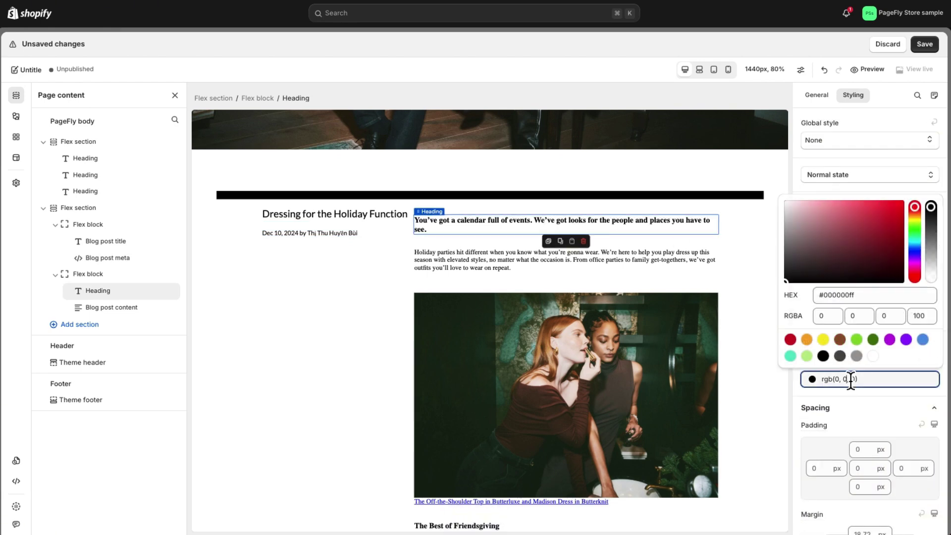
{"action": "left_click", "coordinate": [836, 391]}
{"action": "scroll", "coordinate": [852, 425], "scroll_direction": "down", "scroll_amount": 4}
{"action": "double_click", "coordinate": [862, 351]}
{"action": "type", "text": "0"}
{"action": "left_click", "coordinate": [866, 387]}
{"action": "type", "text": "24"}
- Set the tagline heading font to Lato at 40 px
{"action": "scroll", "coordinate": [823, 395], "scroll_direction": "down", "scroll_amount": 4}
{"action": "left_click", "coordinate": [860, 273]}
{"action": "left_click", "coordinate": [853, 481]}
{"action": "double_click", "coordinate": [903, 316]}
{"action": "type", "text": "40"}
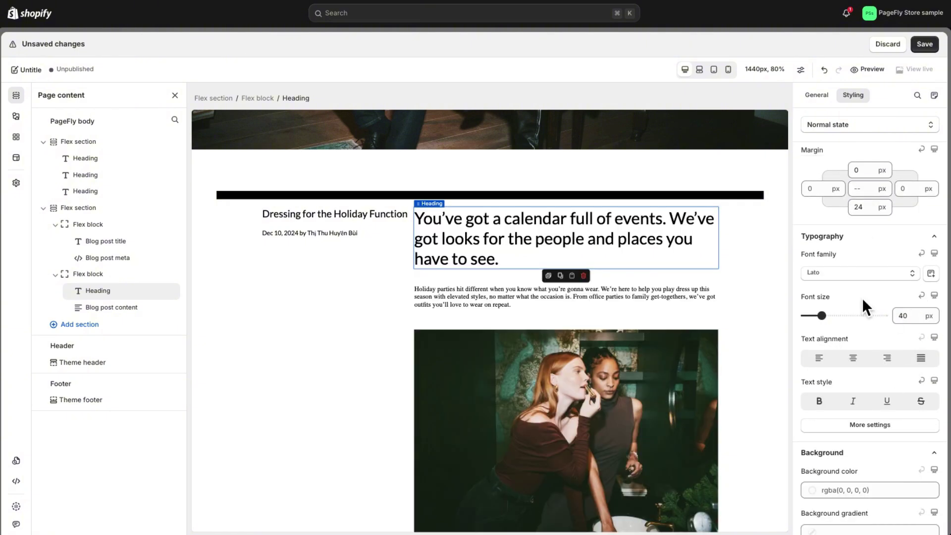
- Set the blog post content font to Lato at 15 px
{"action": "left_click", "coordinate": [697, 296]}
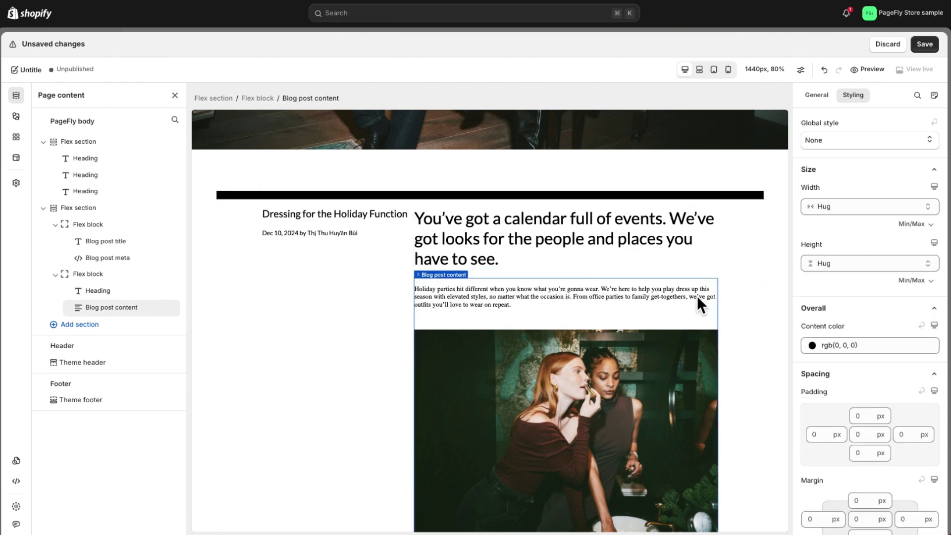
{"action": "scroll", "coordinate": [882, 381], "scroll_direction": "down", "scroll_amount": 5}
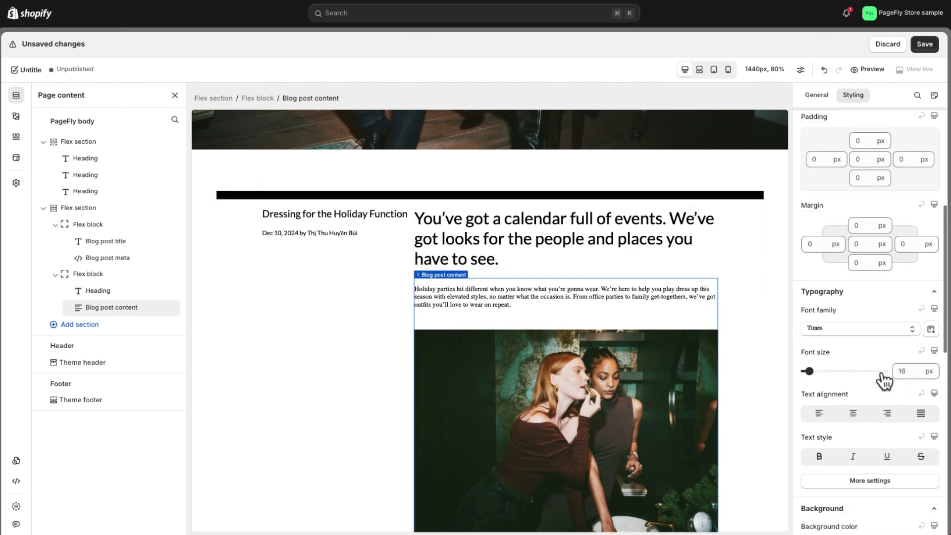
{"action": "left_click", "coordinate": [870, 329]}
{"action": "left_click", "coordinate": [856, 268]}
{"action": "double_click", "coordinate": [901, 371]}
{"action": "type", "text": "15"}
{"action": "left_click", "coordinate": [848, 361]}
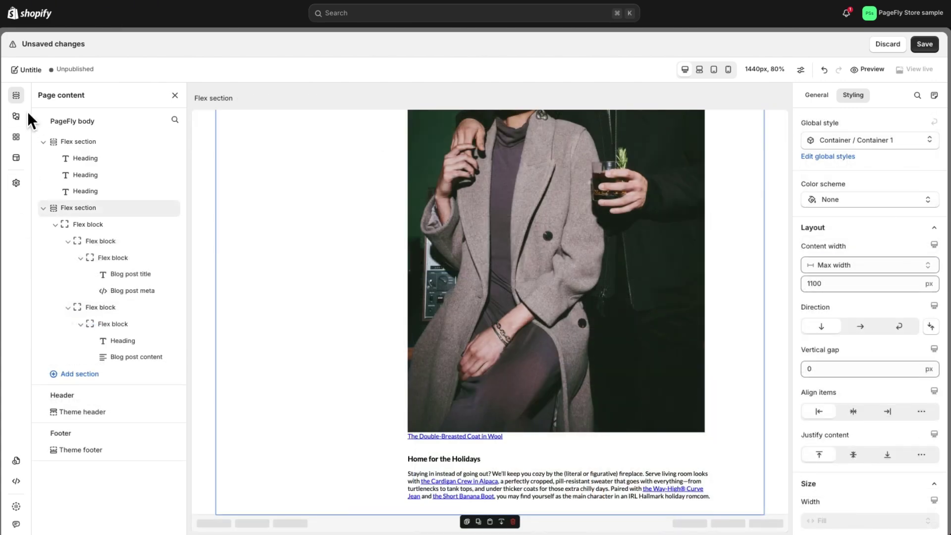
- Add a new heading below the blog post content
{"action": "left_click", "coordinate": [17, 116]}
{"action": "left_click", "coordinate": [81, 290]}
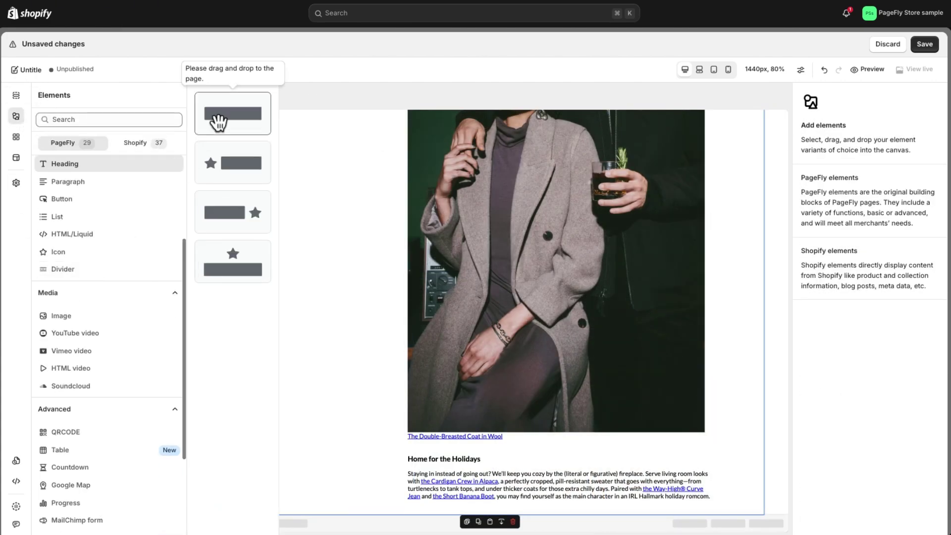
{"action": "left_click_drag", "start_coordinate": [221, 119], "coordinate": [357, 514]}
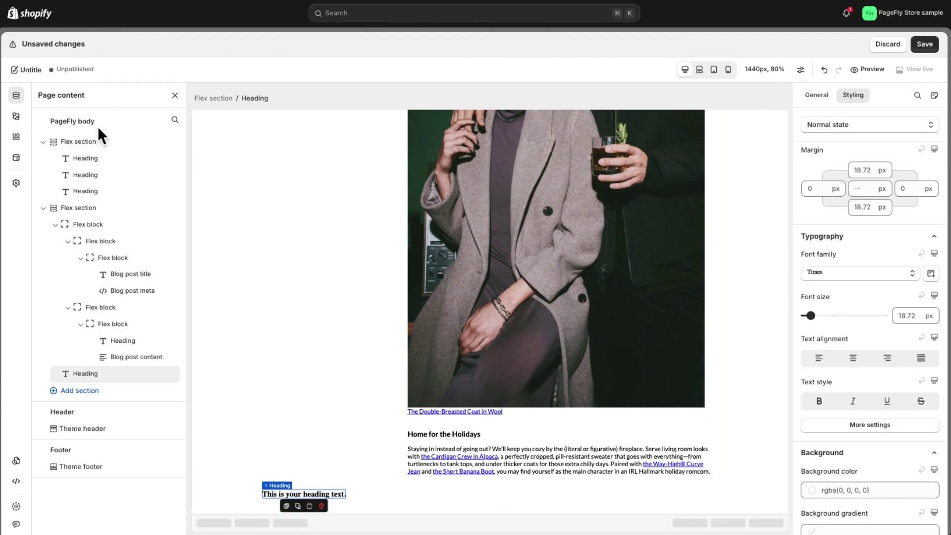
- Add a Shopify Product list below it sourced from the BFCM custom collection
{"action": "left_click", "coordinate": [16, 117]}
{"action": "left_click", "coordinate": [141, 143]}
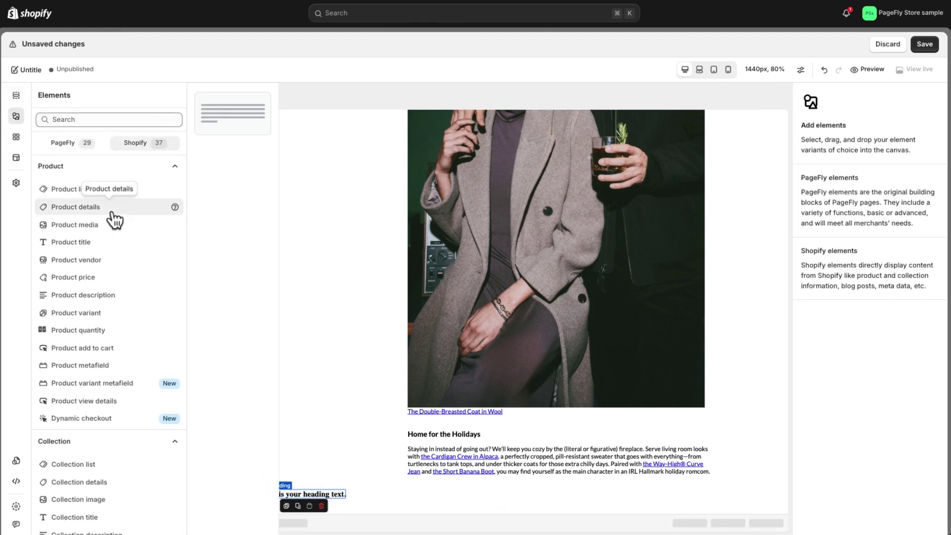
{"action": "left_click", "coordinate": [115, 208]}
{"action": "left_click_drag", "start_coordinate": [233, 106], "coordinate": [354, 515]}
{"action": "left_click", "coordinate": [842, 153]}
{"action": "left_click", "coordinate": [837, 193]}
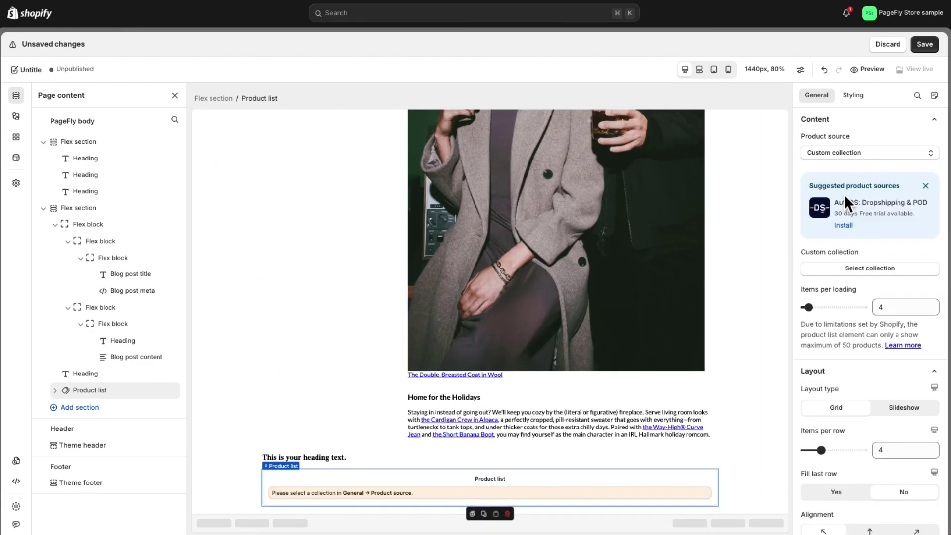
{"action": "left_click", "coordinate": [843, 269]}
{"action": "left_click", "coordinate": [538, 260]}
{"action": "left_click", "coordinate": [611, 470]}
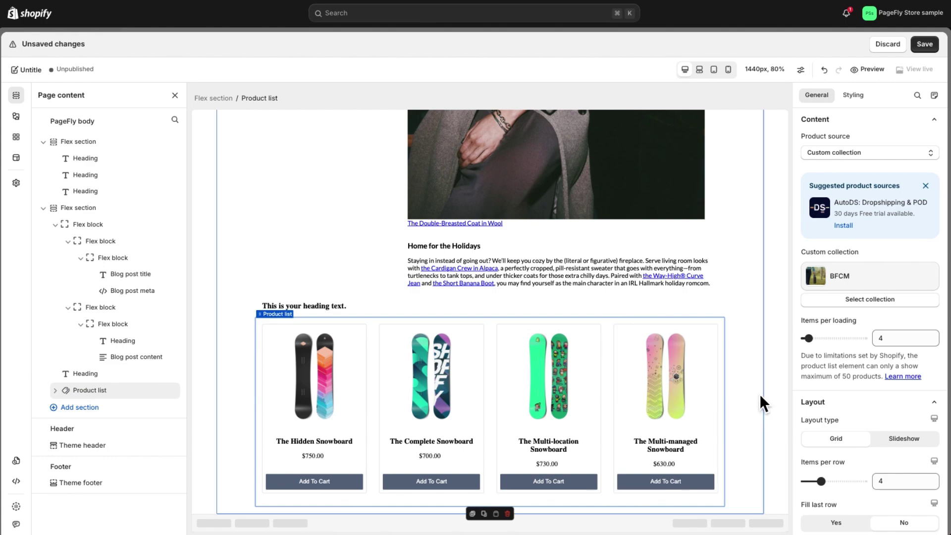
- Change the new heading's text to 'The More The Merrier'
{"action": "left_click", "coordinate": [335, 306]}
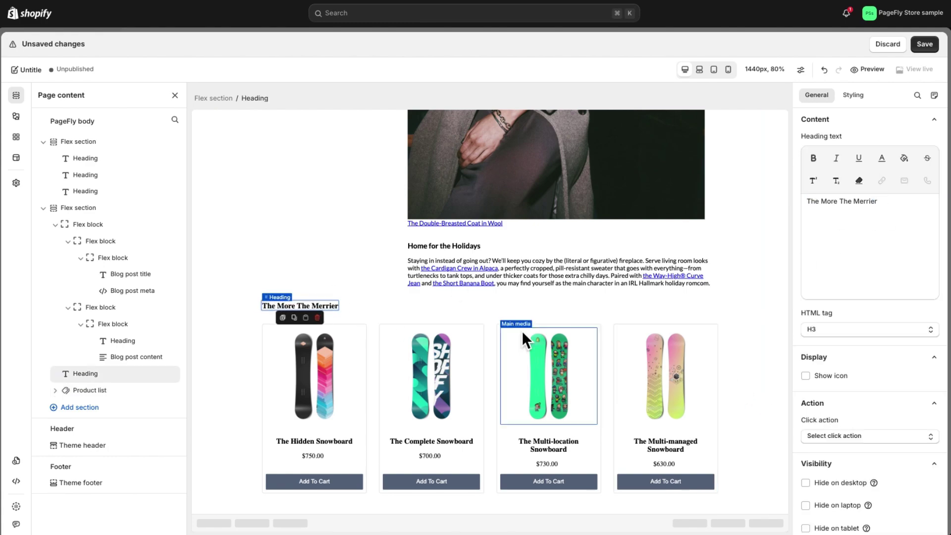
{"action": "key", "text": "ctrl+a"}
{"action": "key", "text": "ctrl+v"}
{"action": "scroll", "coordinate": [521, 331], "scroll_direction": "up", "scroll_amount": 15}
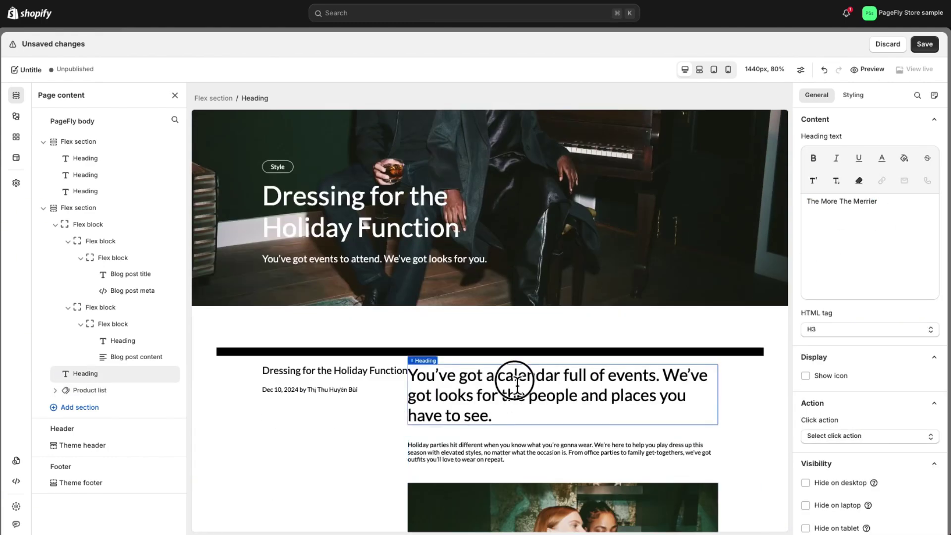
{"action": "left_click", "coordinate": [517, 384]}
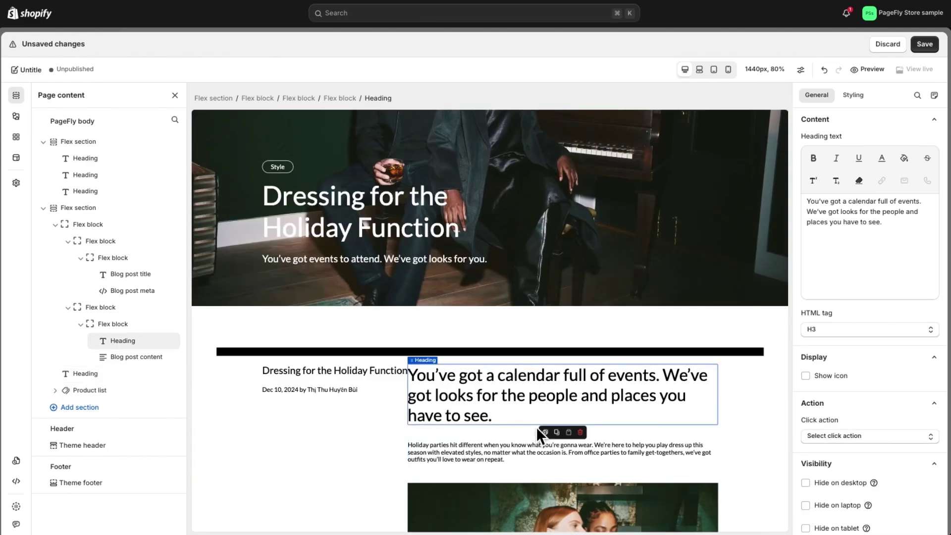
- Copy the intro heading's style and paste it onto 'The More The Merrier' heading
{"action": "left_click", "coordinate": [557, 431]}
{"action": "scroll", "coordinate": [557, 435], "scroll_direction": "down", "scroll_amount": 15}
{"action": "left_click", "coordinate": [299, 305]}
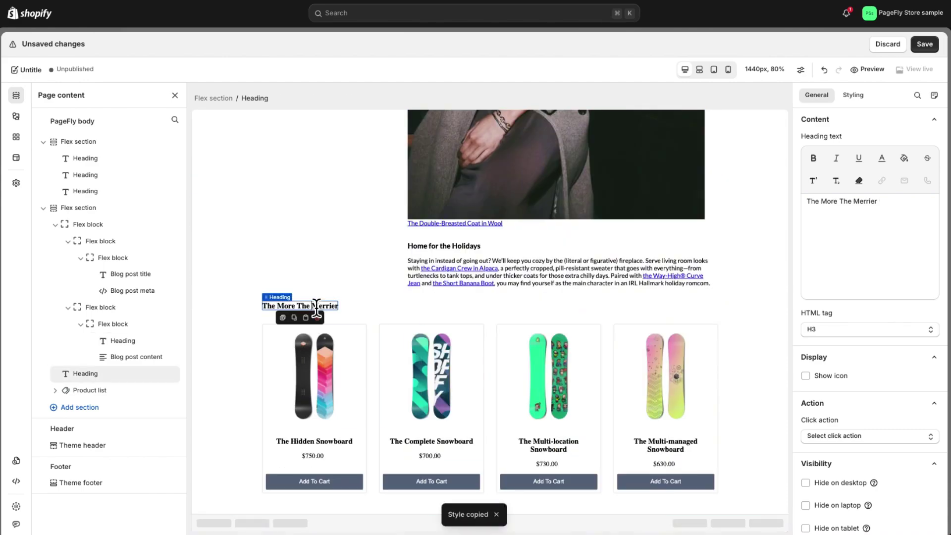
{"action": "left_click", "coordinate": [306, 318]}
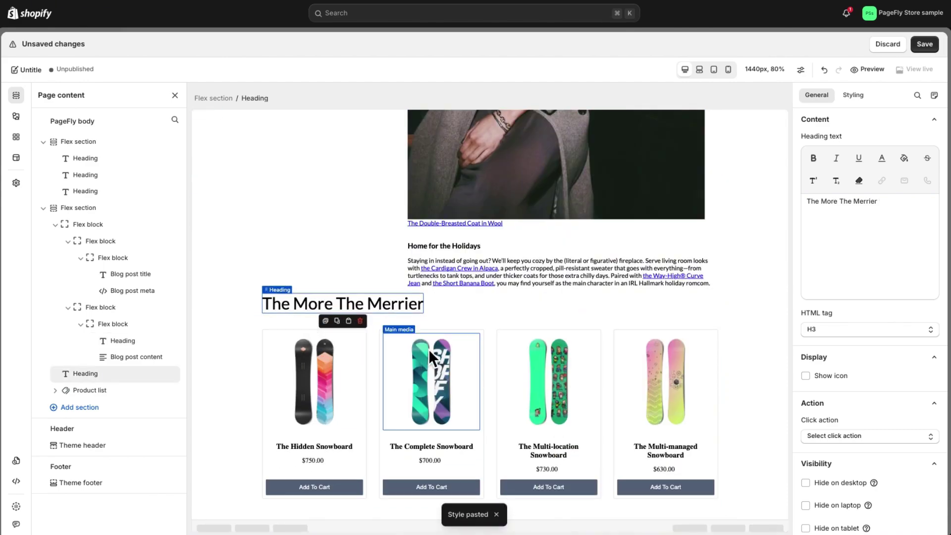
- Set the flex section's vertical gap to 100 px
{"action": "left_click", "coordinate": [628, 323]}
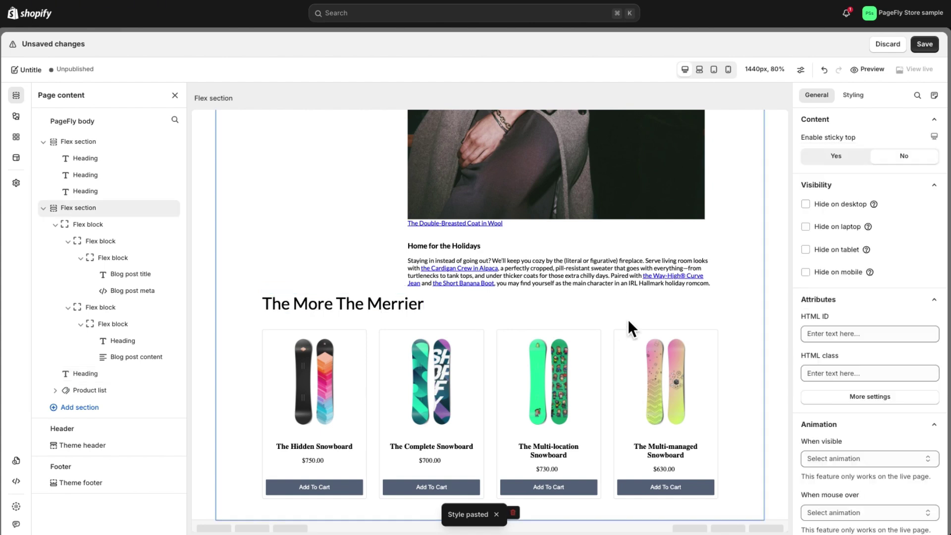
{"action": "left_click", "coordinate": [852, 95]}
{"action": "scroll", "coordinate": [837, 311], "scroll_direction": "down", "scroll_amount": 5}
{"action": "left_click", "coordinate": [807, 266]}
{"action": "type", "text": "100"}
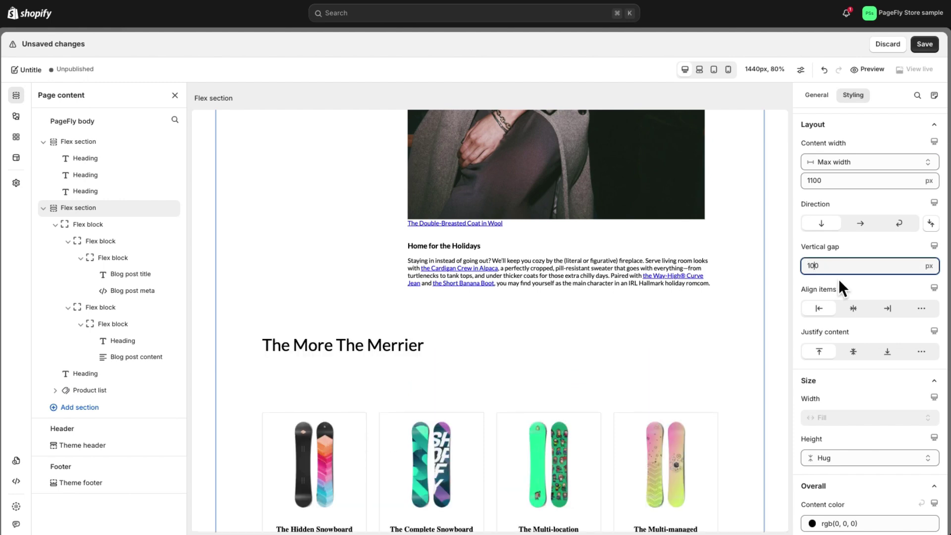
{"action": "key", "text": "Return"}
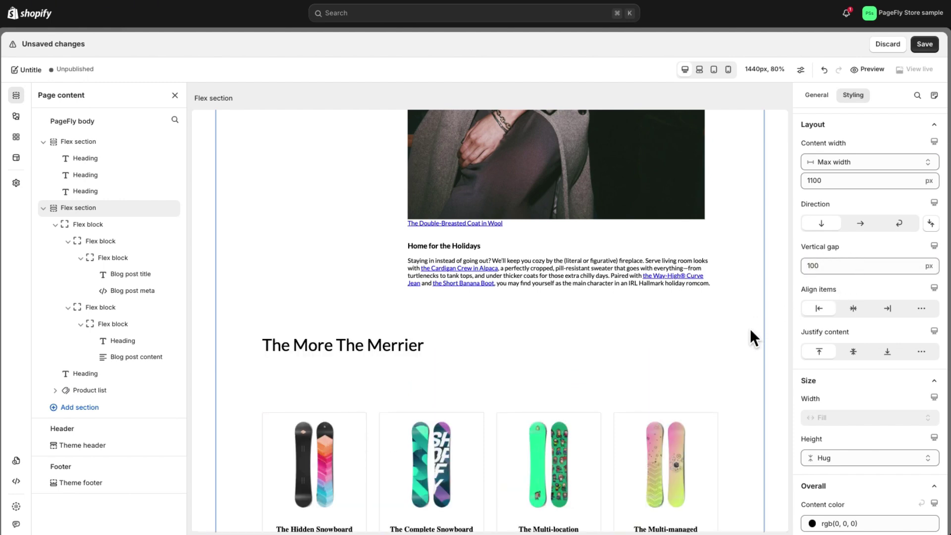
{"action": "scroll", "coordinate": [749, 329], "scroll_direction": "down", "scroll_amount": 3}
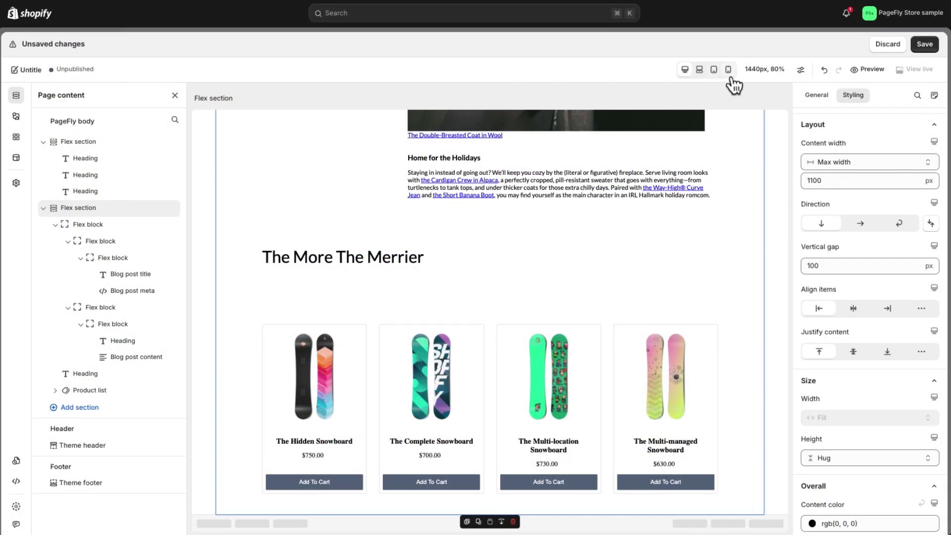
- In mobile preview, resize the post title to 20 px and the date-and-author meta to 13 px
{"action": "left_click", "coordinate": [730, 78]}
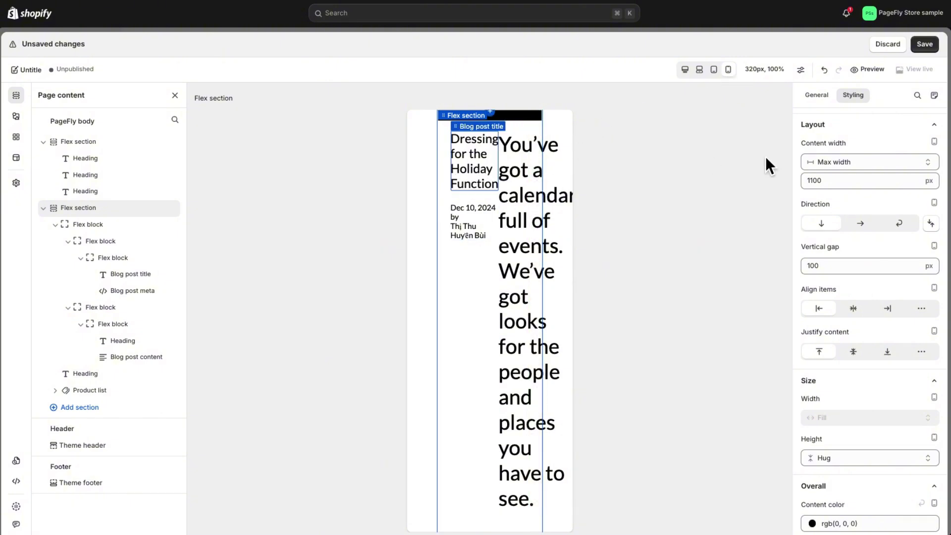
{"action": "scroll", "coordinate": [872, 243], "scroll_direction": "down", "scroll_amount": 1}
{"action": "left_click", "coordinate": [913, 342]}
{"action": "key", "text": "BackSpace"}
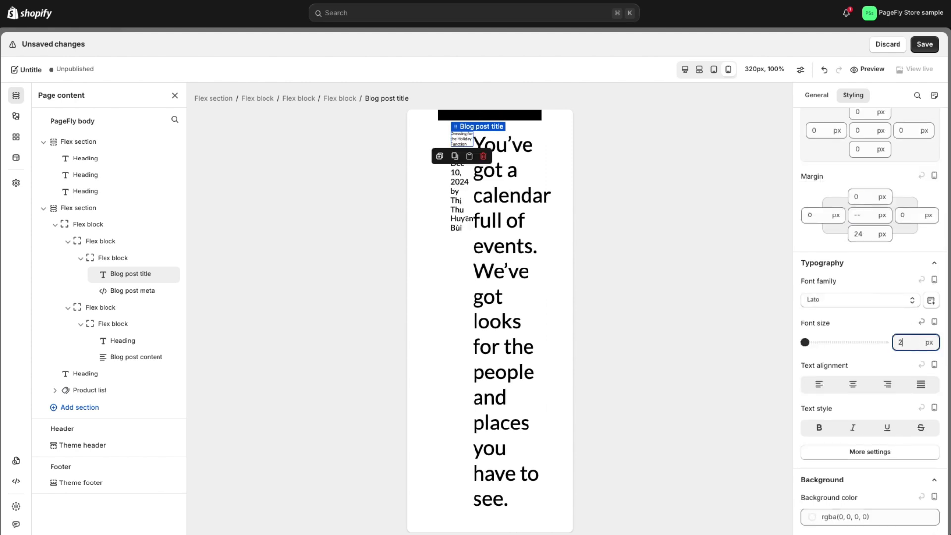
{"action": "type", "text": "0"}
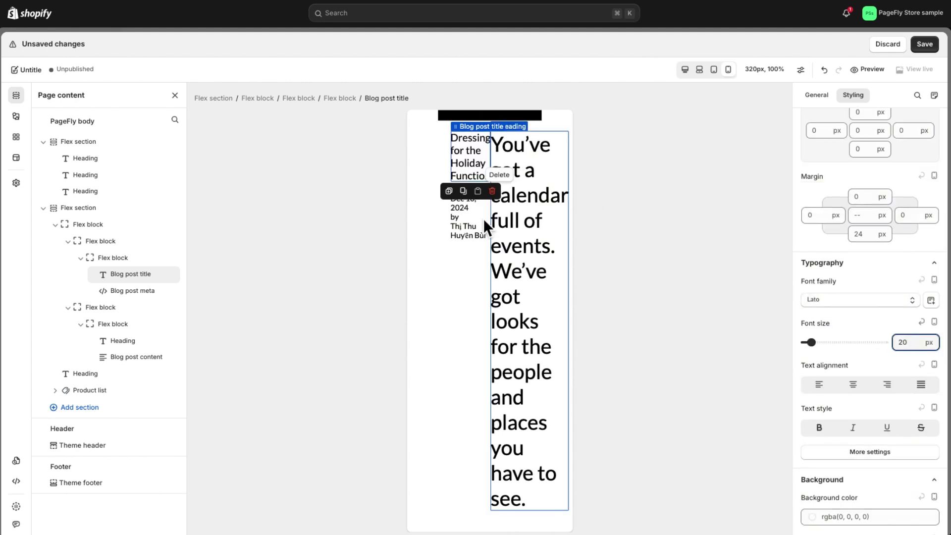
{"action": "left_click", "coordinate": [468, 218]}
{"action": "left_click", "coordinate": [904, 391]}
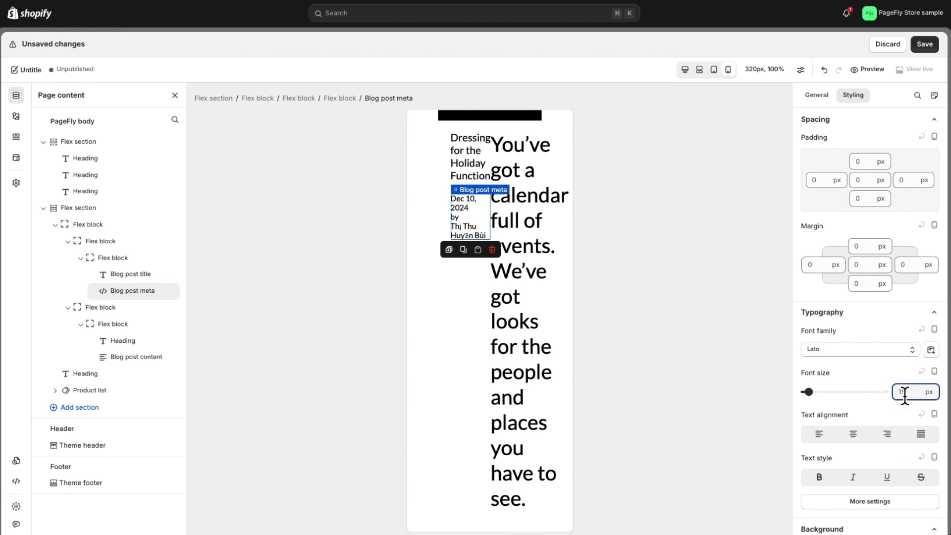
{"action": "key", "text": "BackSpace"}
{"action": "type", "text": "3"}
- Set the intro heading to 25 px and the article body text to 13 px
{"action": "left_click", "coordinate": [536, 218]}
{"action": "left_click", "coordinate": [908, 317]}
{"action": "type", "text": "25"}
{"action": "left_click", "coordinate": [539, 432]}
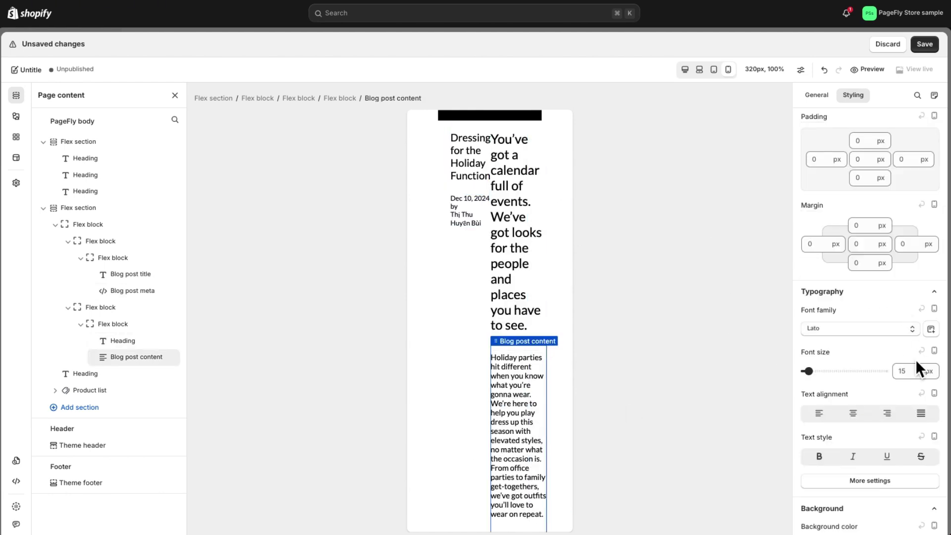
{"action": "key", "text": "BackSpace"}
{"action": "type", "text": "3"}
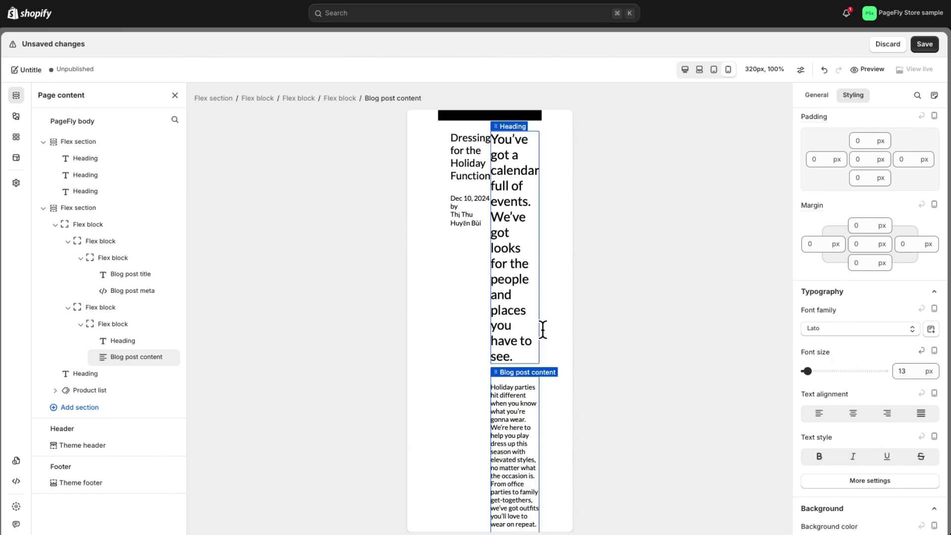
{"action": "left_click", "coordinate": [540, 317]}
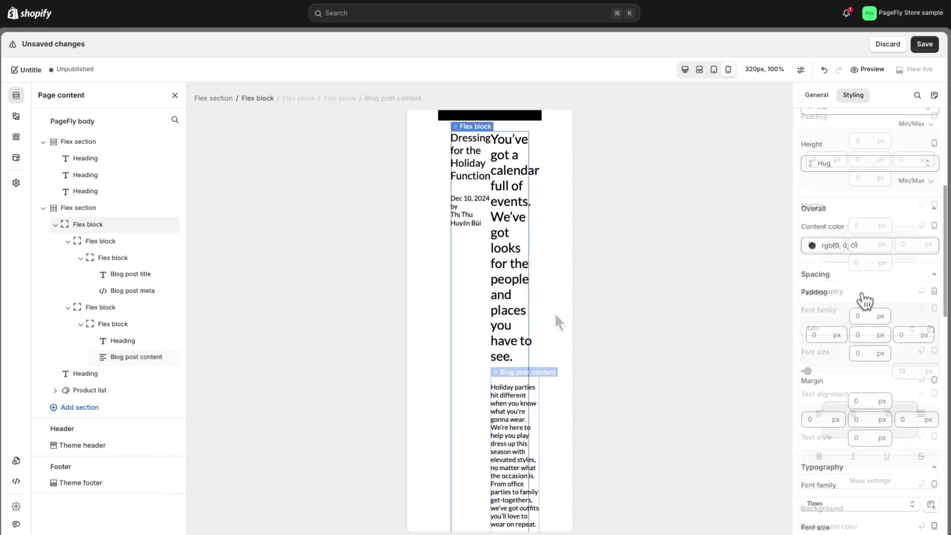
- Give the blog post flex section a 50 px top margin and 10 px left and right margins
{"action": "left_click", "coordinate": [228, 100]}
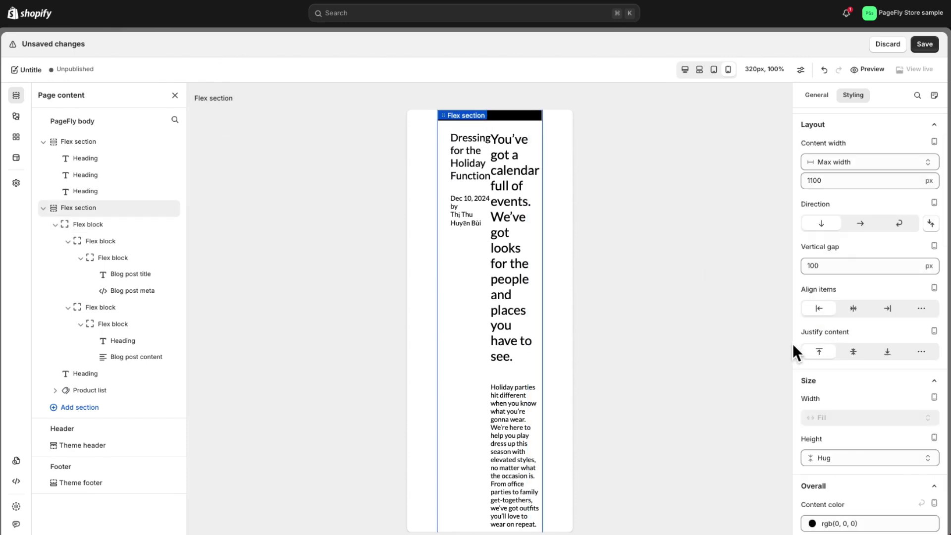
{"action": "scroll", "coordinate": [854, 359], "scroll_direction": "down", "scroll_amount": 5}
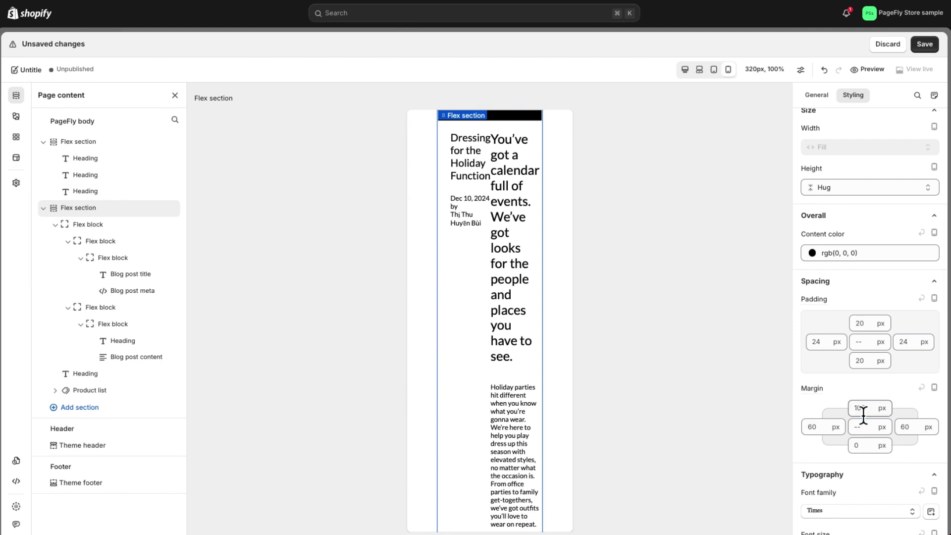
{"action": "type", "text": "50"}
{"action": "left_click", "coordinate": [818, 427]}
{"action": "type", "text": "10"}
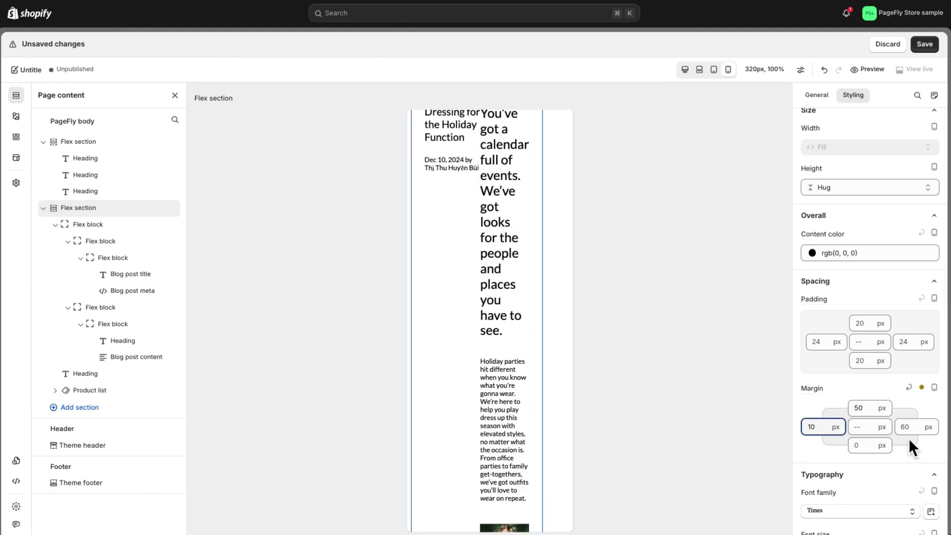
{"action": "left_click", "coordinate": [908, 428]}
{"action": "type", "text": "10"}
{"action": "left_click", "coordinate": [832, 412]}
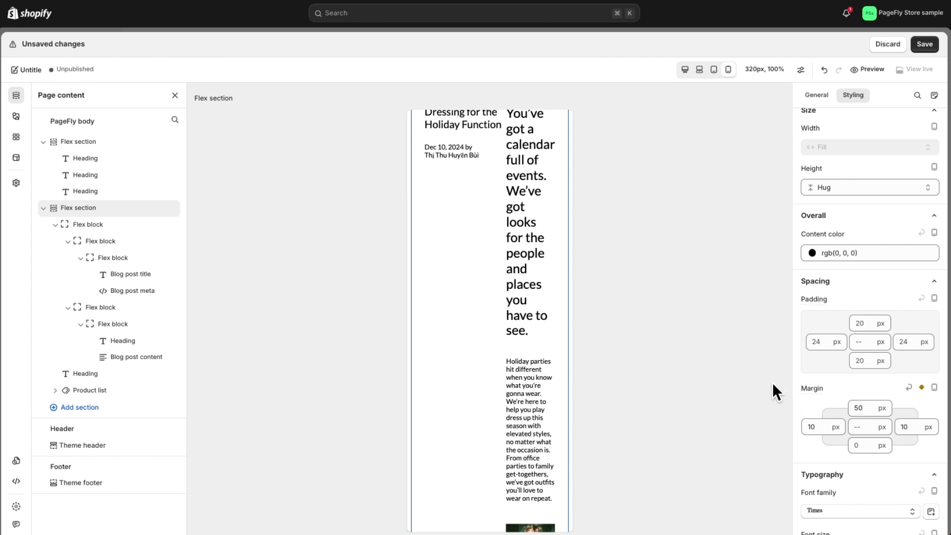
- Switch the outer flex block to vertical direction with a 20 px vertical gap
{"action": "left_click", "coordinate": [495, 287]}
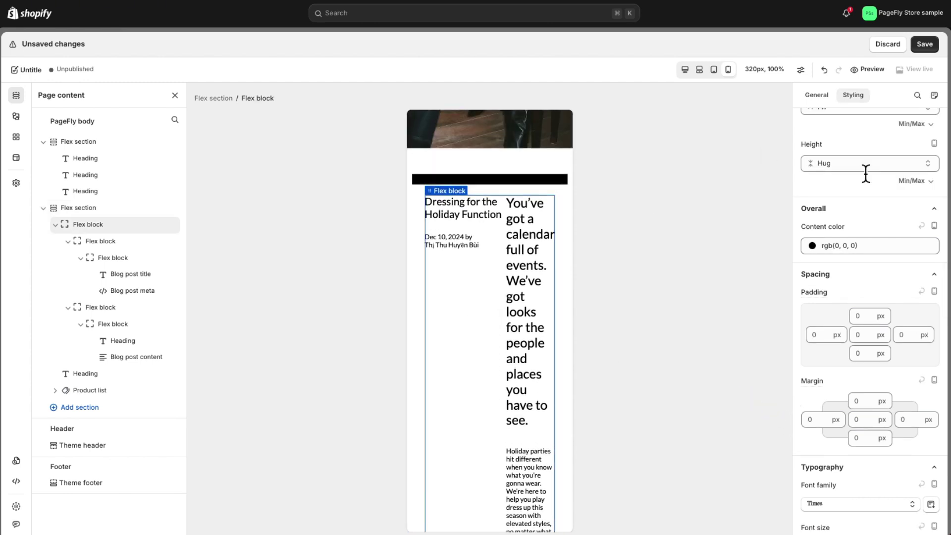
{"action": "scroll", "coordinate": [867, 228], "scroll_direction": "up", "scroll_amount": 5}
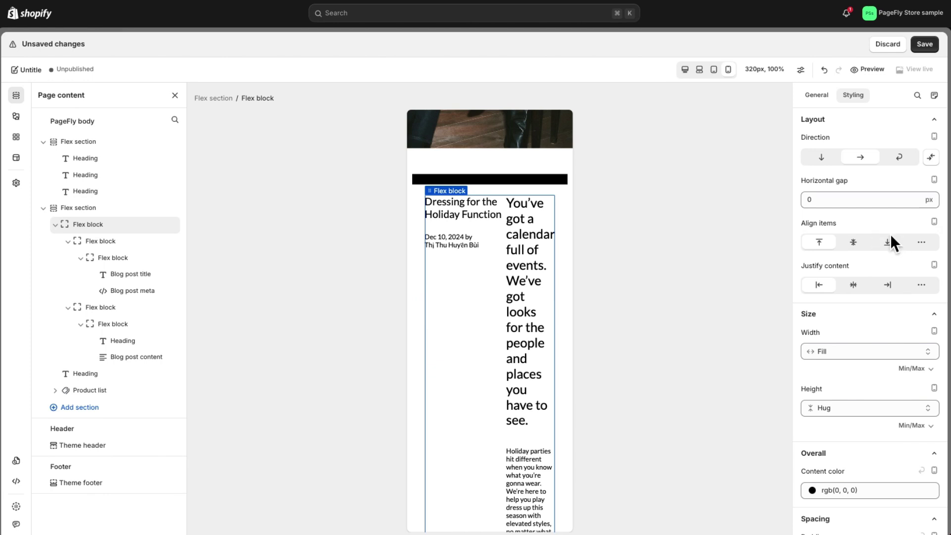
{"action": "left_click", "coordinate": [822, 157]}
{"action": "left_click", "coordinate": [816, 200]}
{"action": "type", "text": "20"}
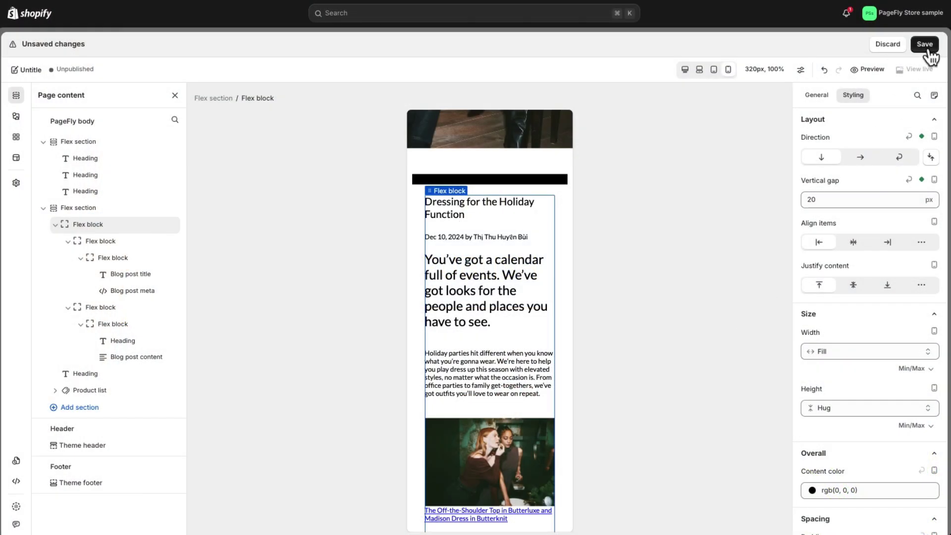
- Save the page and publish it with the page title 'Dressing for holiday function'
{"action": "left_click", "coordinate": [924, 44]}
{"action": "left_click", "coordinate": [758, 188]}
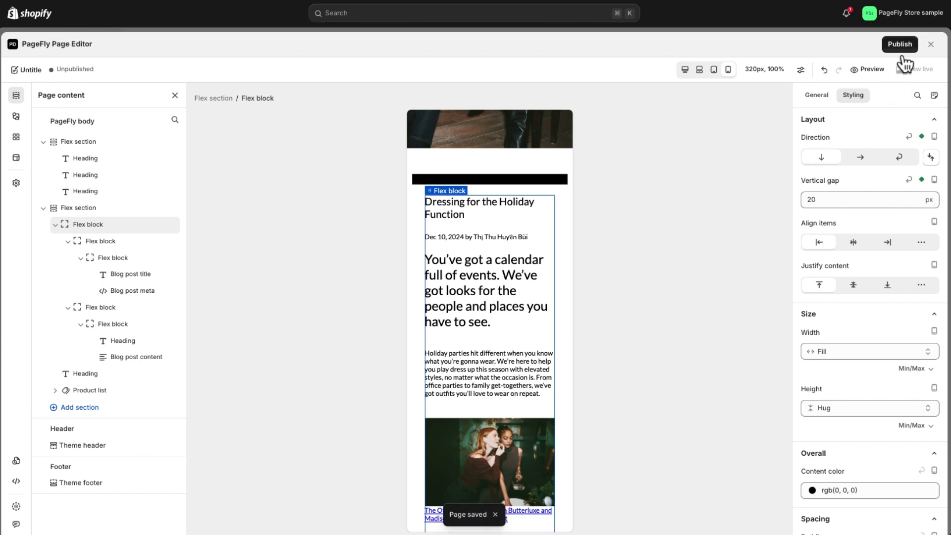
{"action": "left_click", "coordinate": [899, 44]}
{"action": "double_click", "coordinate": [757, 113]}
{"action": "key", "text": "super+v"}
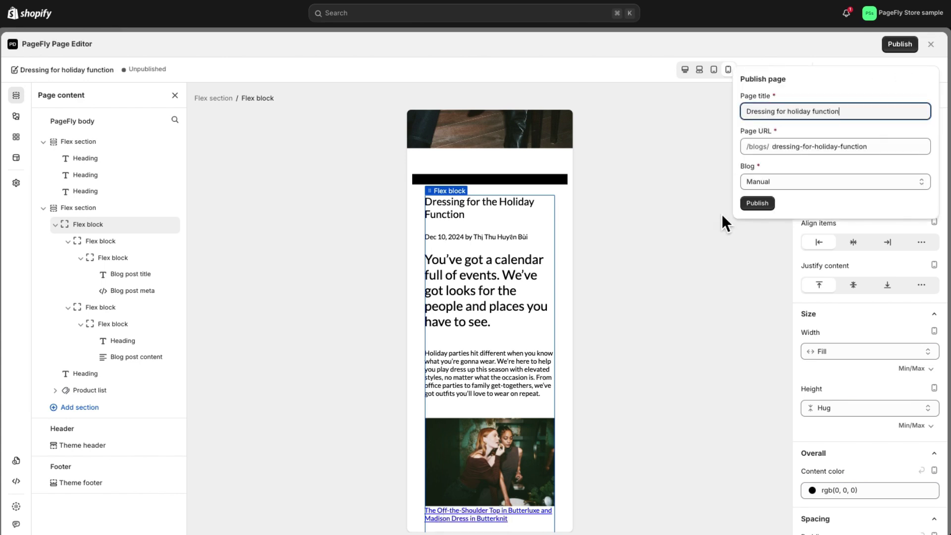
{"action": "left_click", "coordinate": [771, 204]}
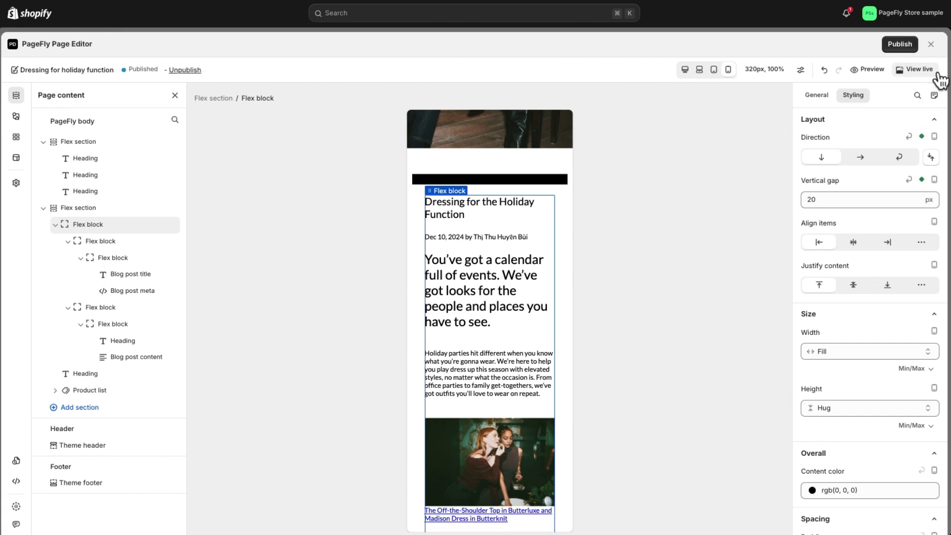
- View the live holiday post and scroll down to its Gift Swaps section
{"action": "left_click", "coordinate": [916, 69]}
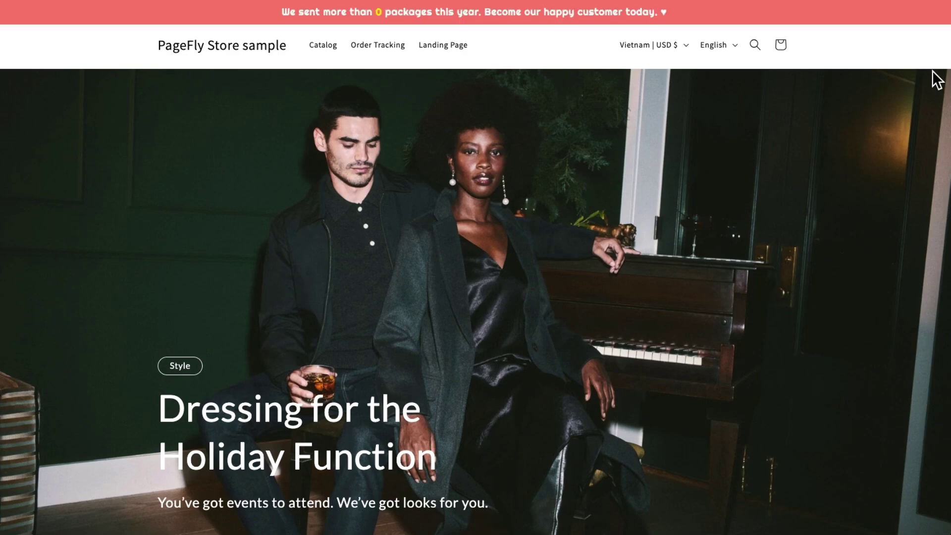
{"action": "scroll", "coordinate": [932, 70], "scroll_direction": "down", "scroll_amount": 10}
{"action": "scroll", "coordinate": [922, 112], "scroll_direction": "down", "scroll_amount": 20}
{"action": "scroll", "coordinate": [900, 193], "scroll_direction": "down", "scroll_amount": 20}
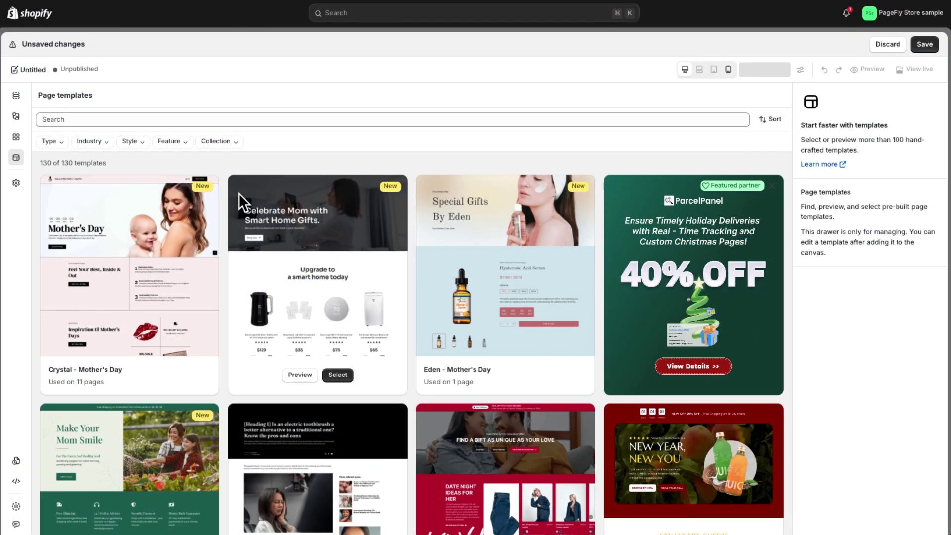
- Scroll down through the Page templates gallery
{"action": "scroll", "coordinate": [239, 194], "scroll_direction": "down", "scroll_amount": 2}
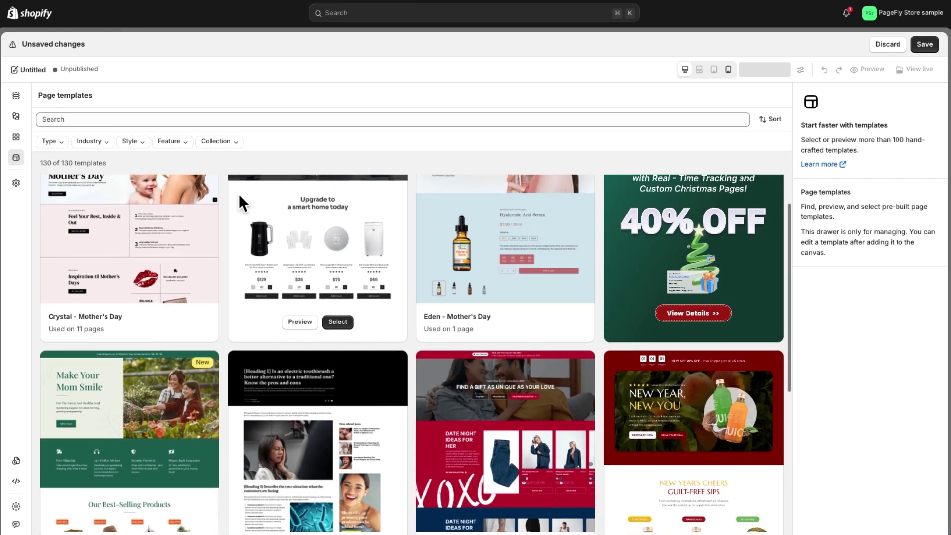
{"action": "scroll", "coordinate": [238, 195], "scroll_direction": "down", "scroll_amount": 3}
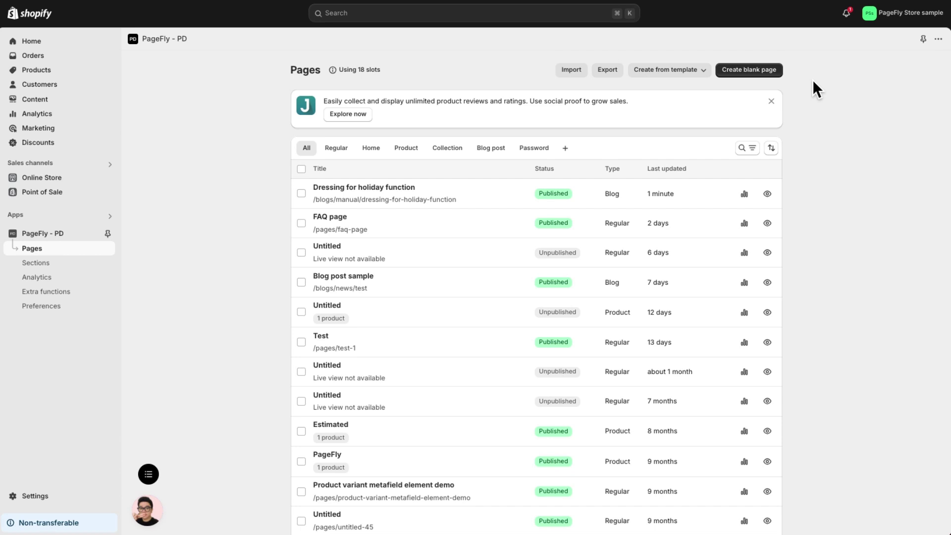
- Create a new blog post page and apply the 'Sapato - Women's Day' template, found by searching 'Sapato'
{"action": "left_click", "coordinate": [678, 70]}
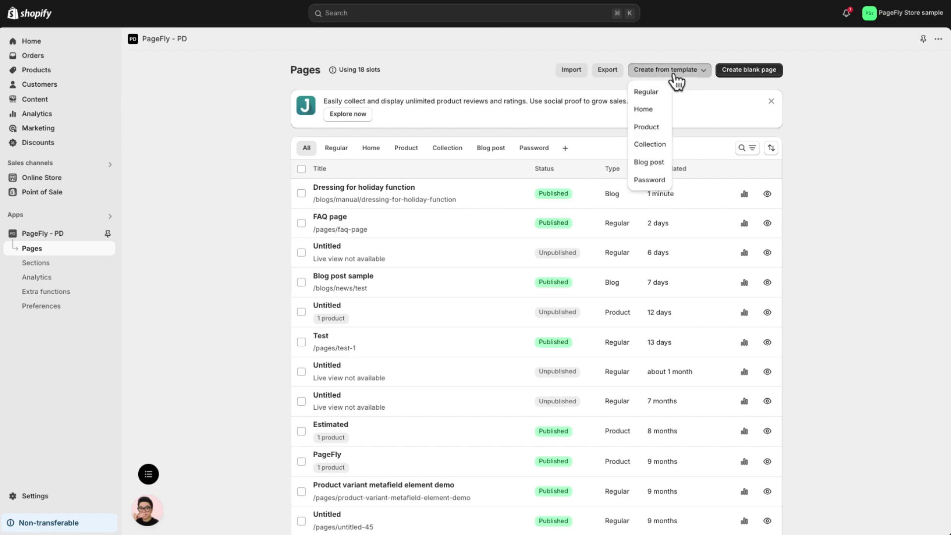
{"action": "left_click", "coordinate": [661, 169]}
{"action": "left_click", "coordinate": [545, 251]}
{"action": "left_click", "coordinate": [541, 122]}
{"action": "type", "text": "Sapato"}
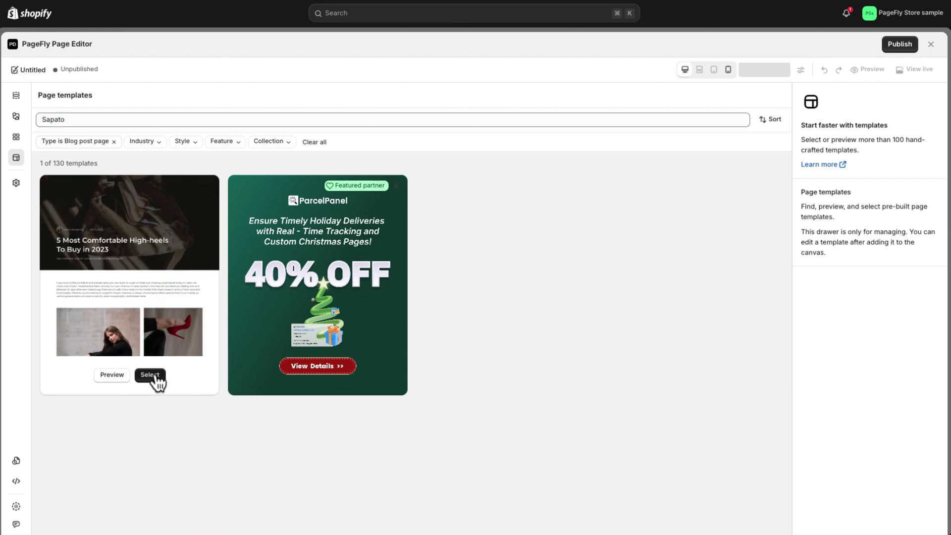
{"action": "left_click", "coordinate": [152, 376]}
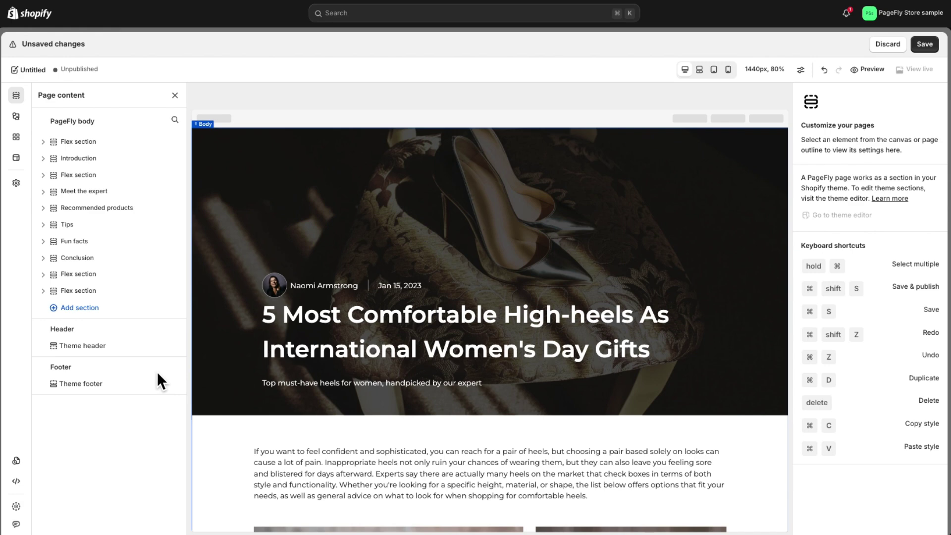
- Replace the hero heading with 'Dressing for the Holiday Function', fixing the missing space
{"action": "double_click", "coordinate": [415, 322]}
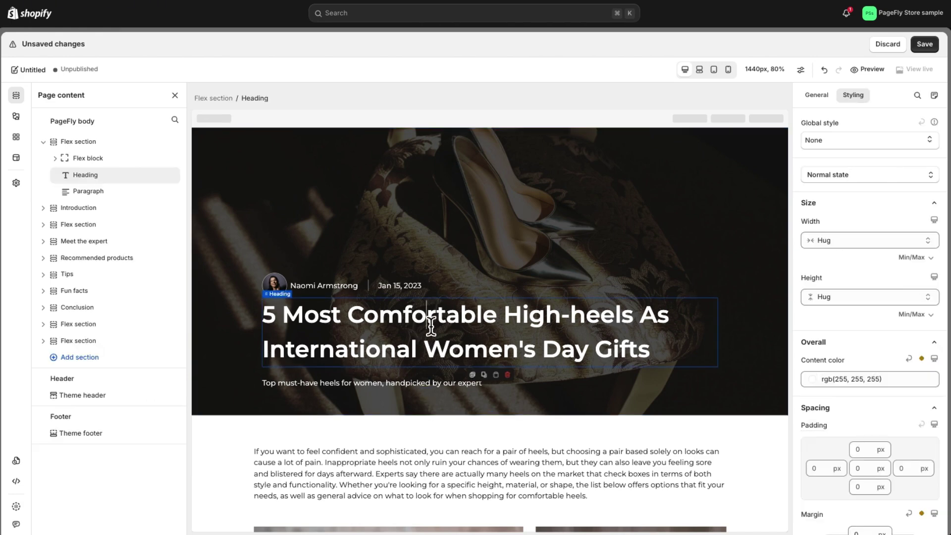
{"action": "type", "text": "Dressing for theHoliday Function"}
{"action": "left_click", "coordinate": [455, 315]}
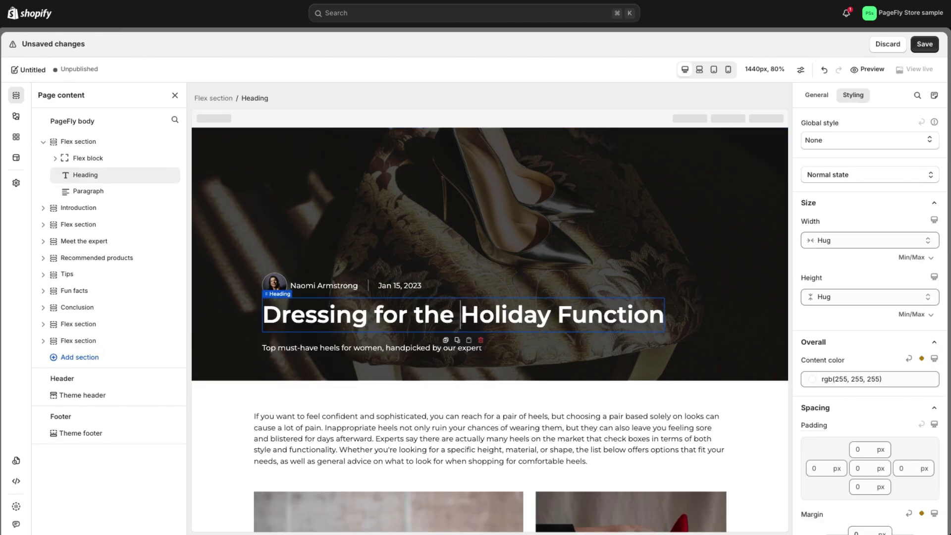
- Replace the hero subtitle with the holiday tagline and set its font family to Lato
{"action": "left_click", "coordinate": [404, 427]}
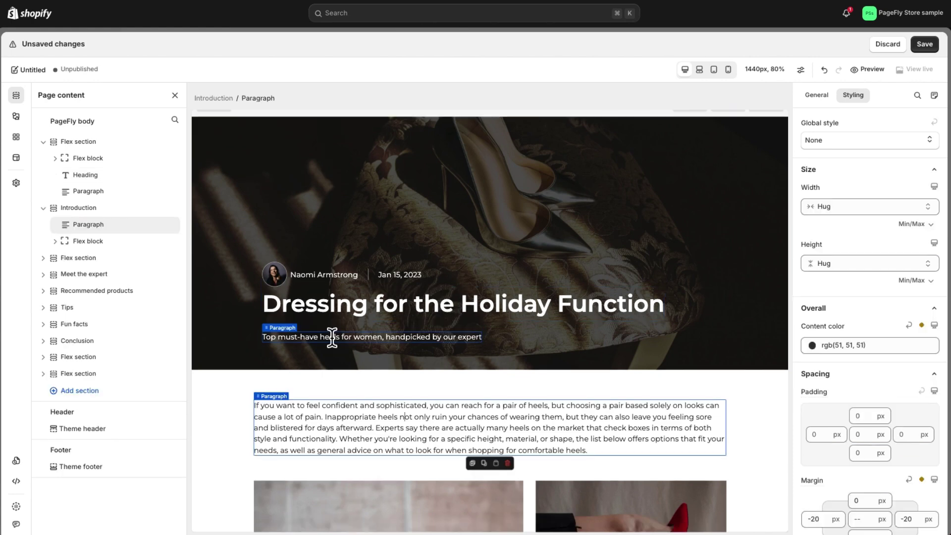
{"action": "double_click", "coordinate": [332, 339]}
{"action": "type", "text": "You’ve got events to attend. We’ve got looks for you."}
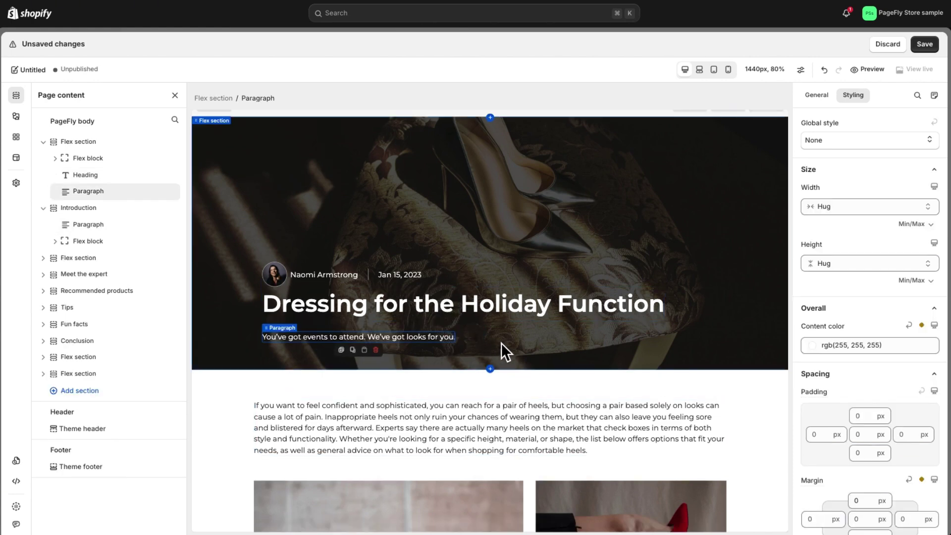
{"action": "scroll", "coordinate": [862, 208], "scroll_direction": "down", "scroll_amount": 7}
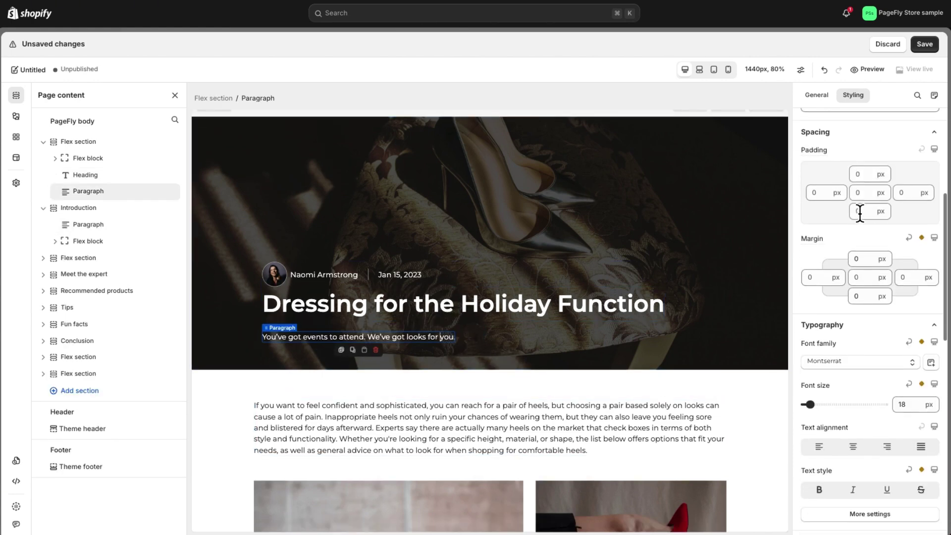
{"action": "left_click", "coordinate": [848, 268]}
{"action": "left_click", "coordinate": [841, 447]}
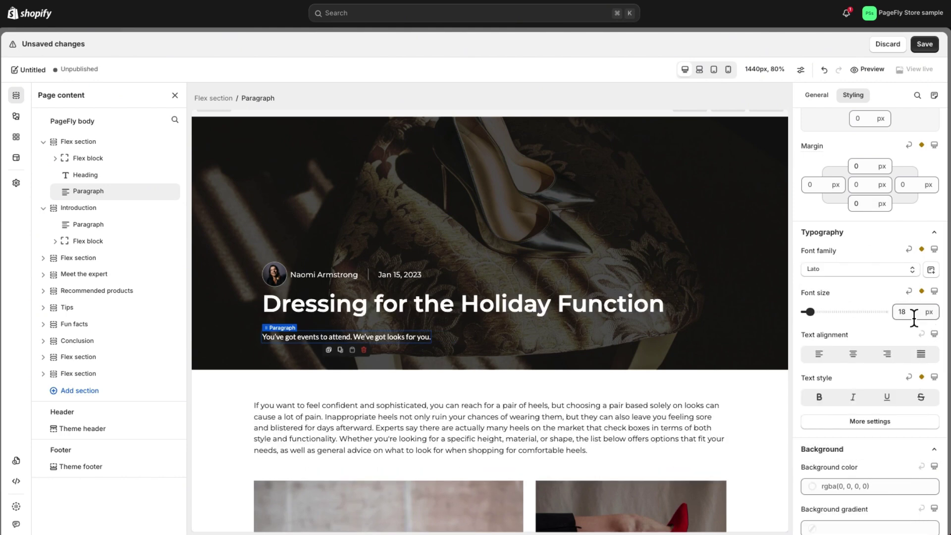